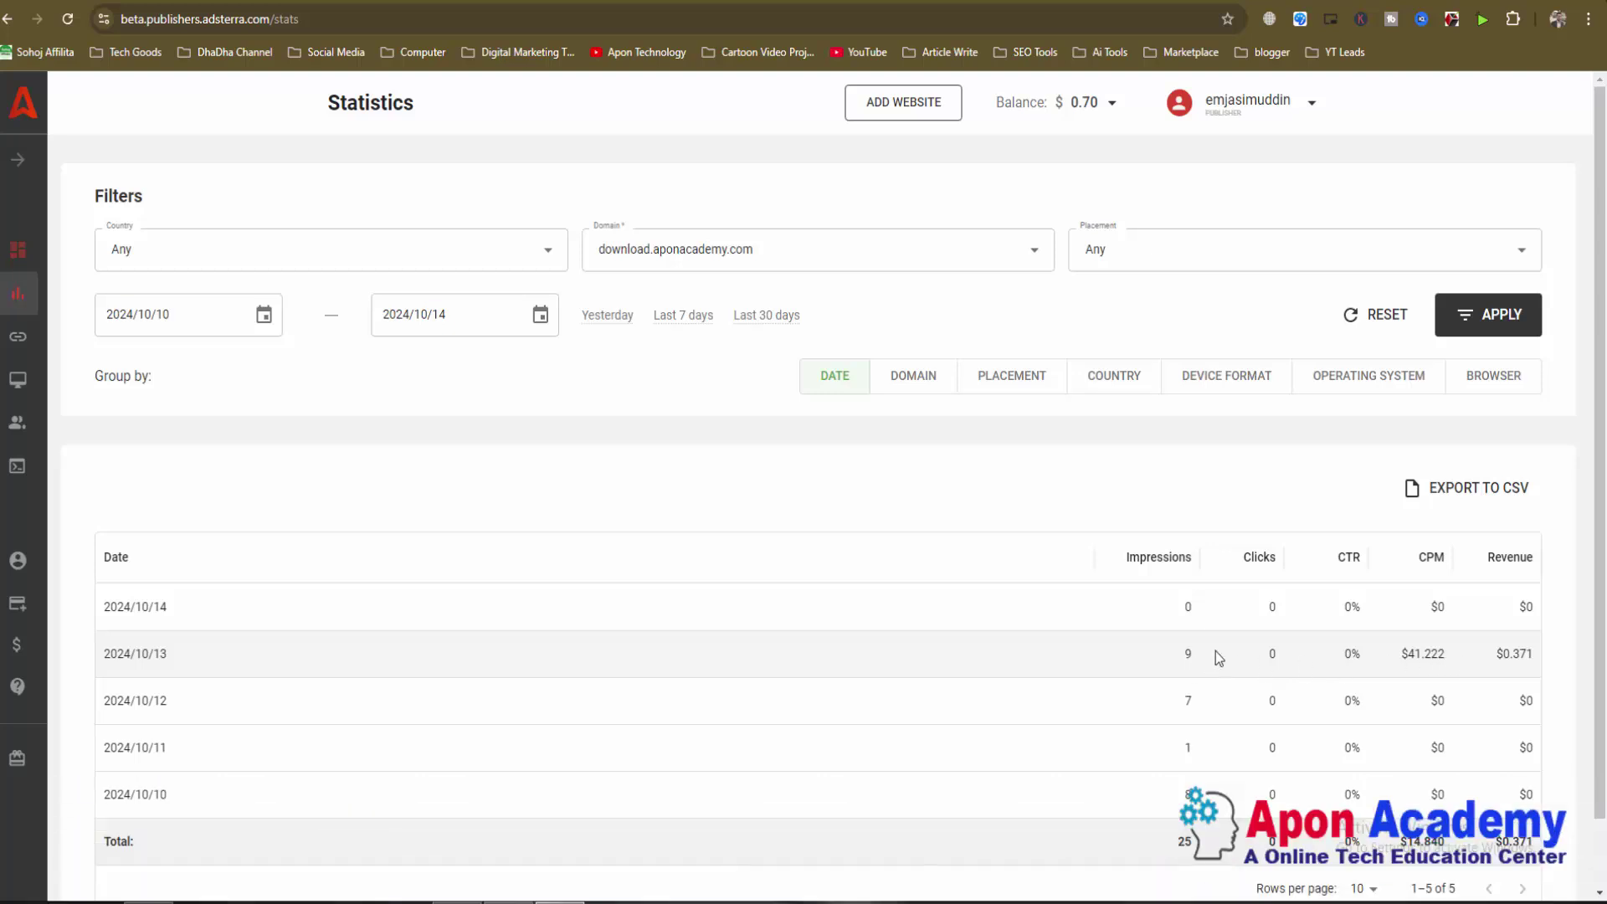
# Limit the download.aponacademy.com statistics to 2024/10/13 for both start and end dates, and group the results by country
pyautogui.click(831, 655)
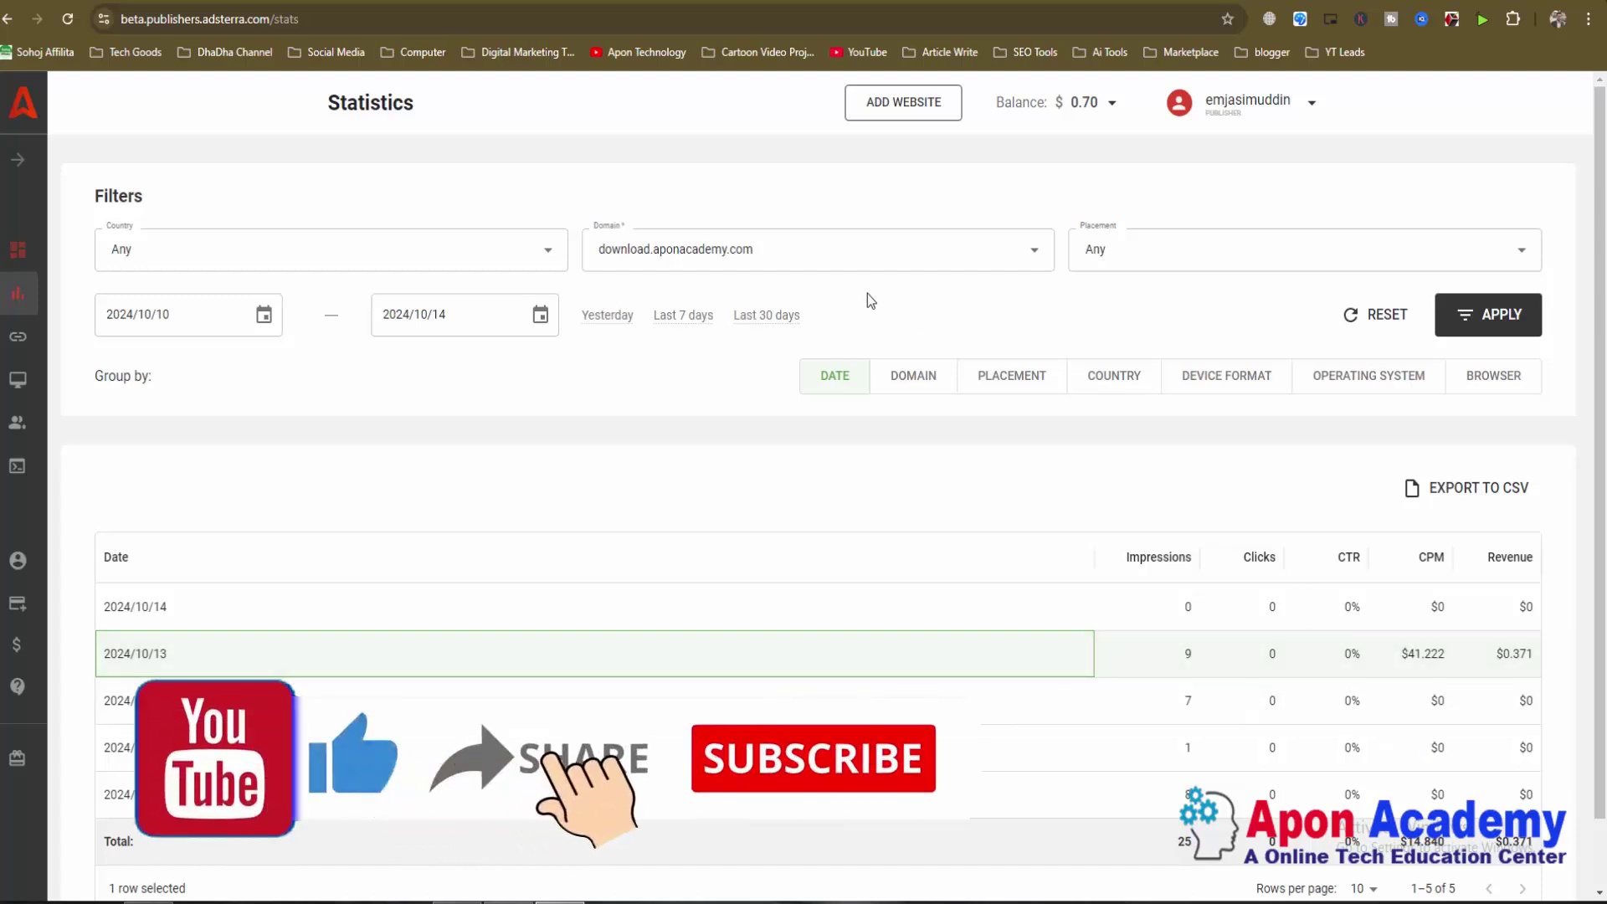
pyautogui.click(264, 316)
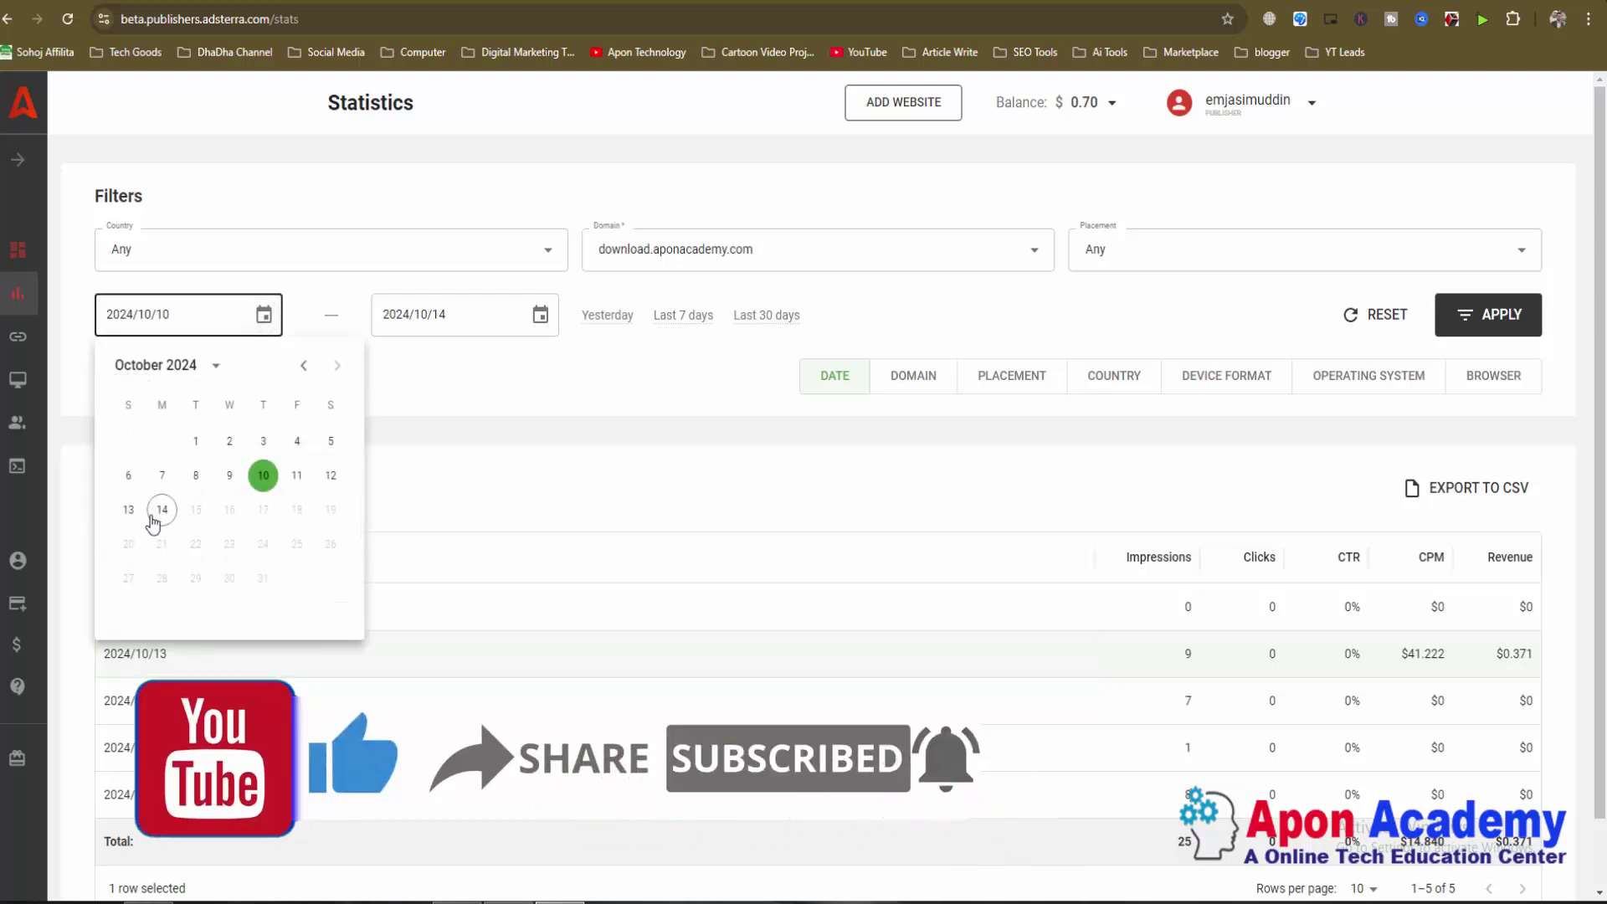
pyautogui.click(128, 511)
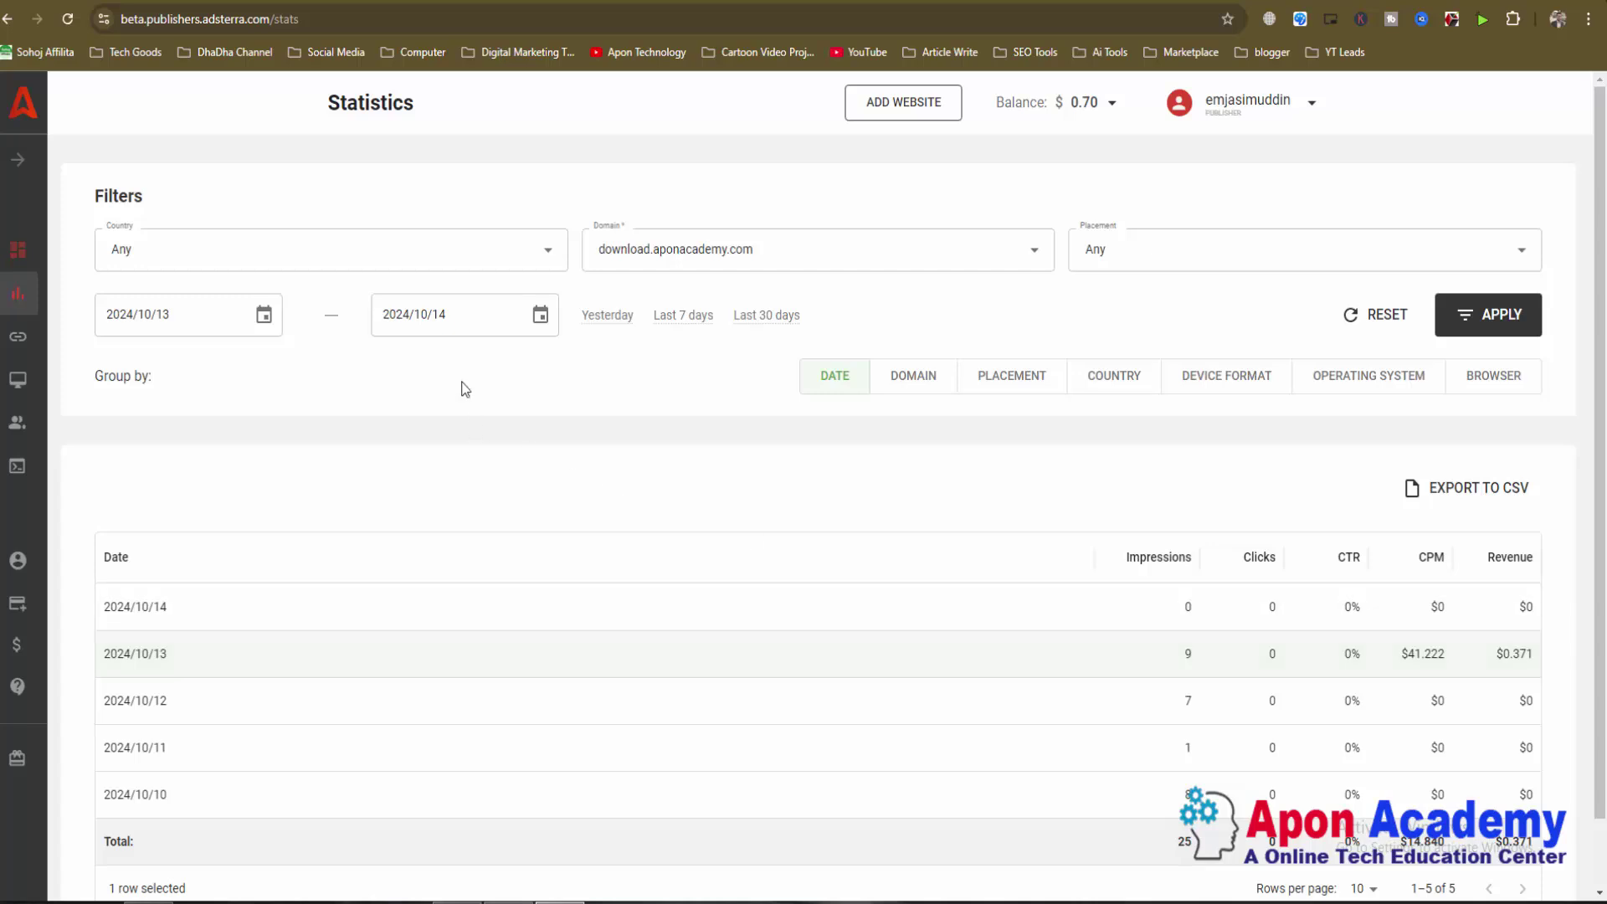
pyautogui.click(540, 314)
pyautogui.click(406, 506)
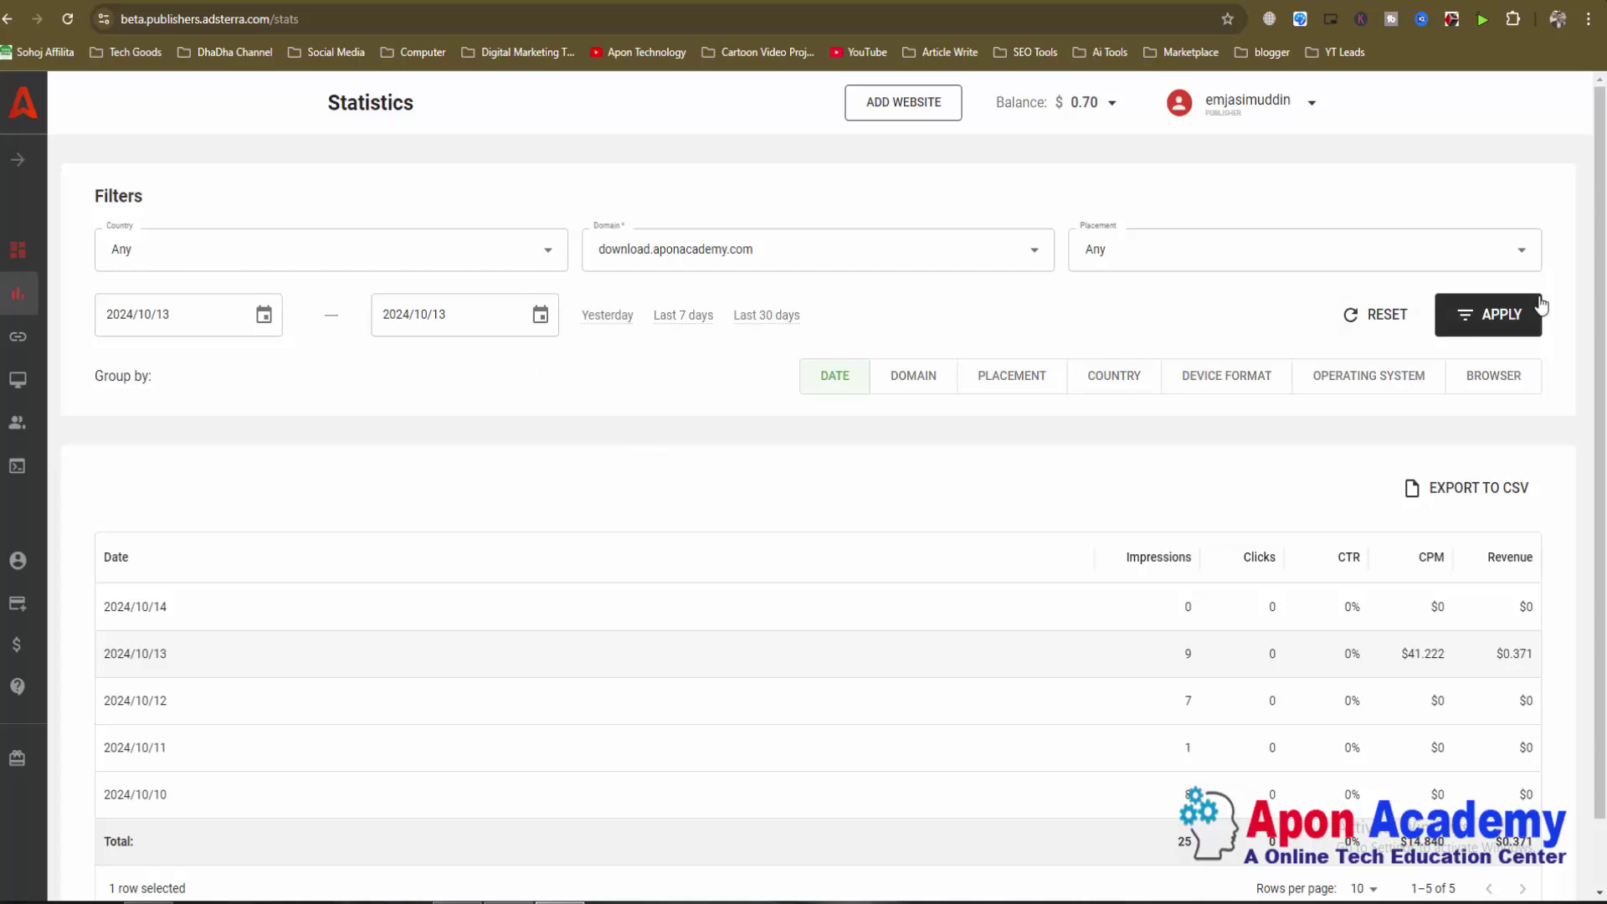
pyautogui.click(1488, 318)
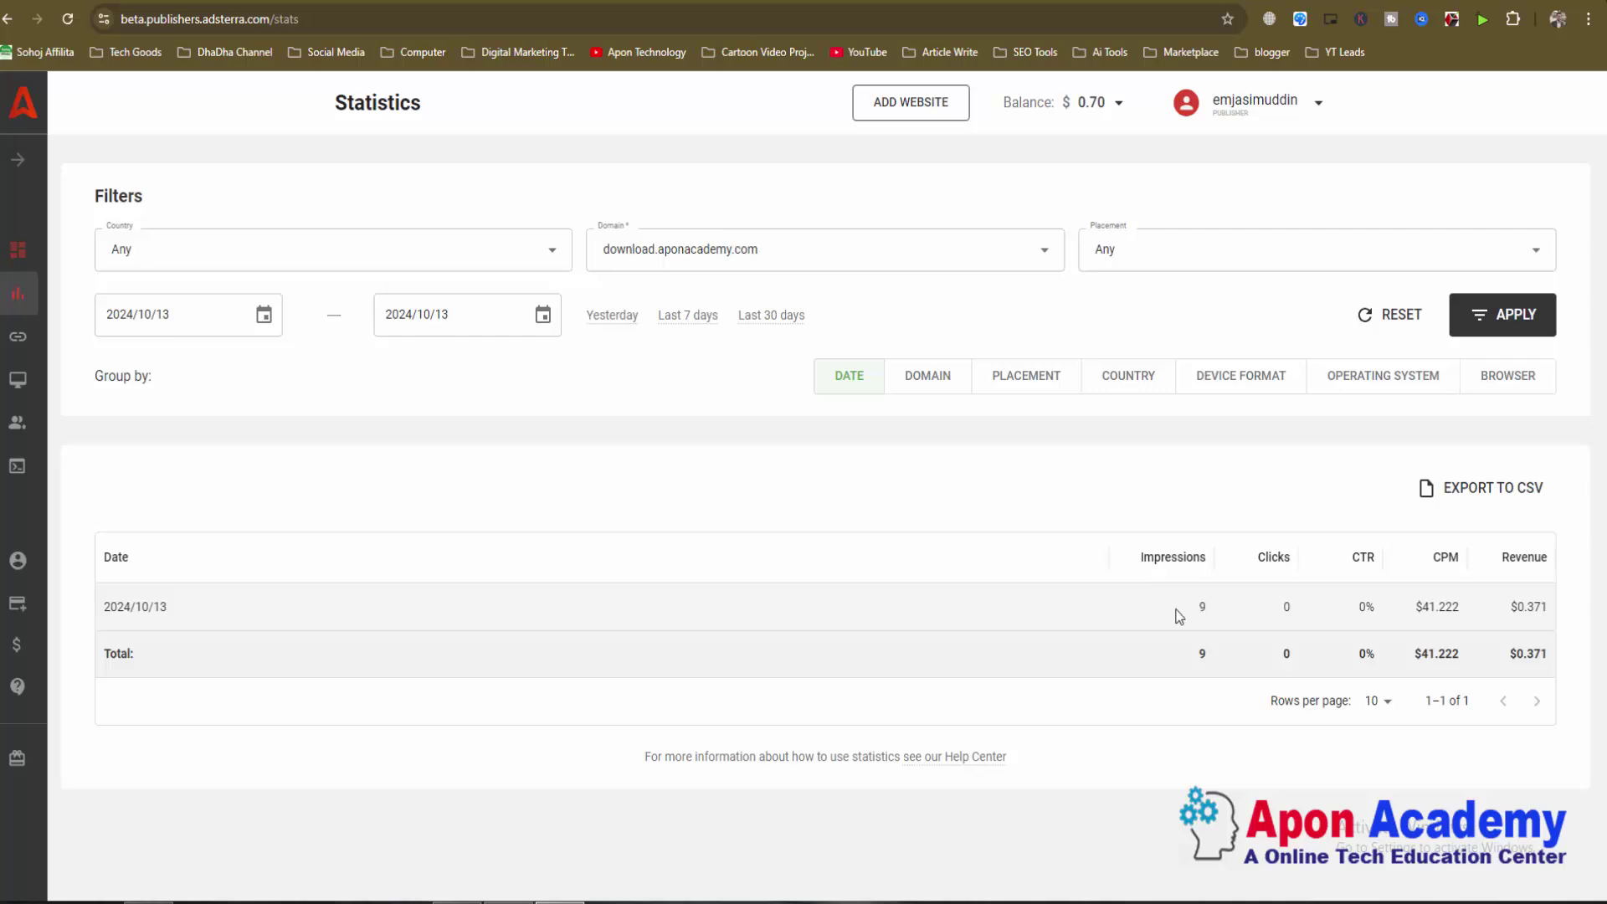
pyautogui.click(913, 609)
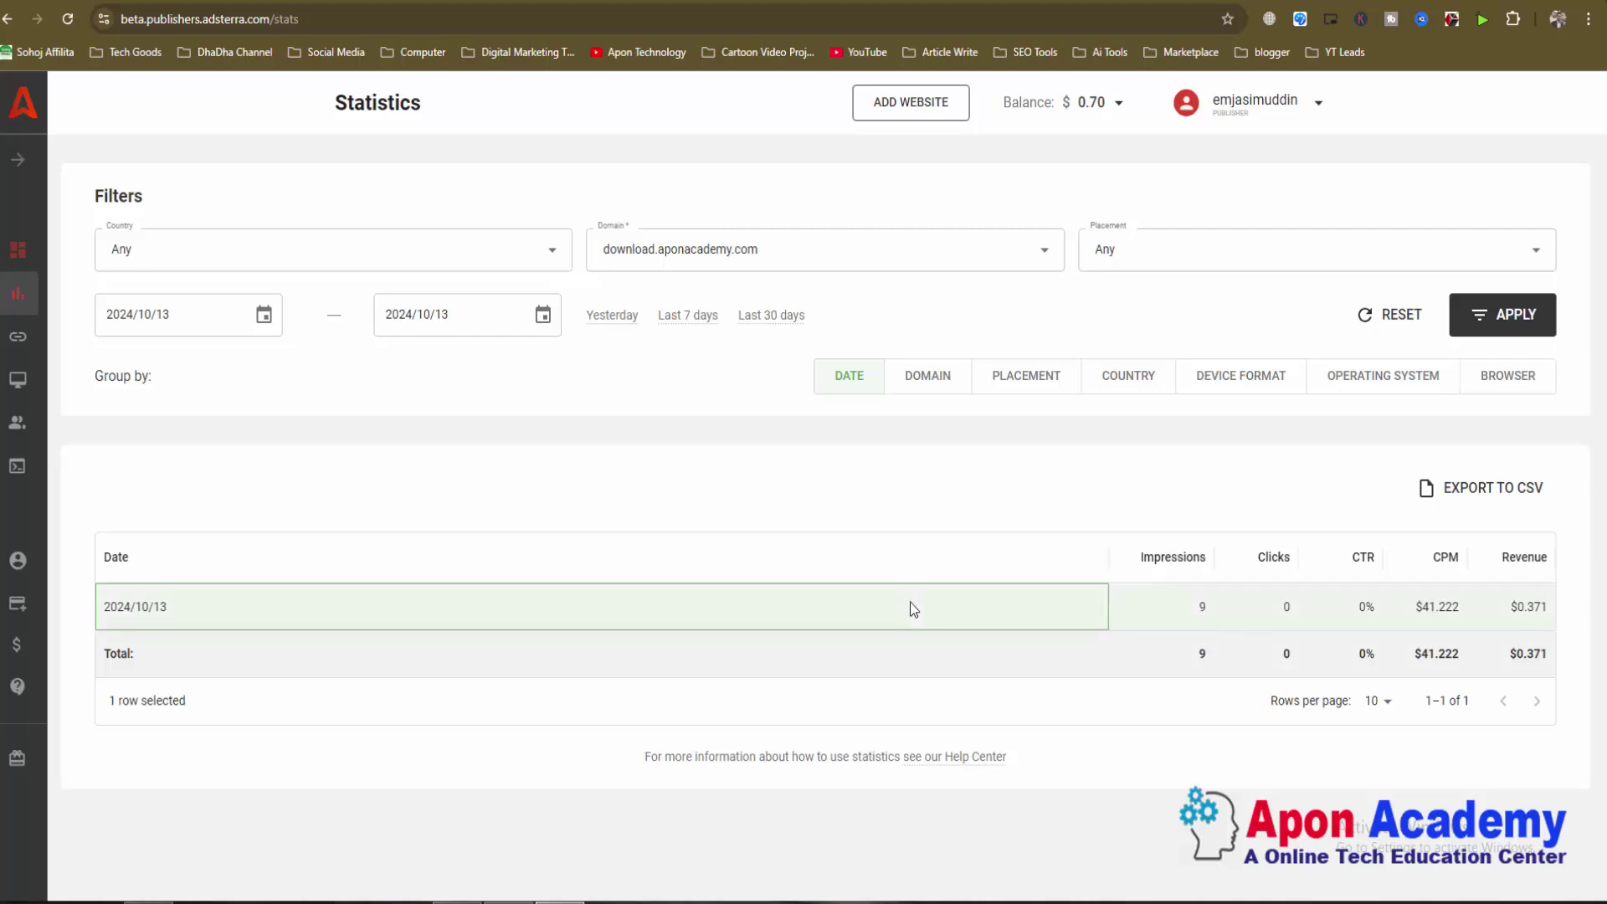
pyautogui.click(1132, 384)
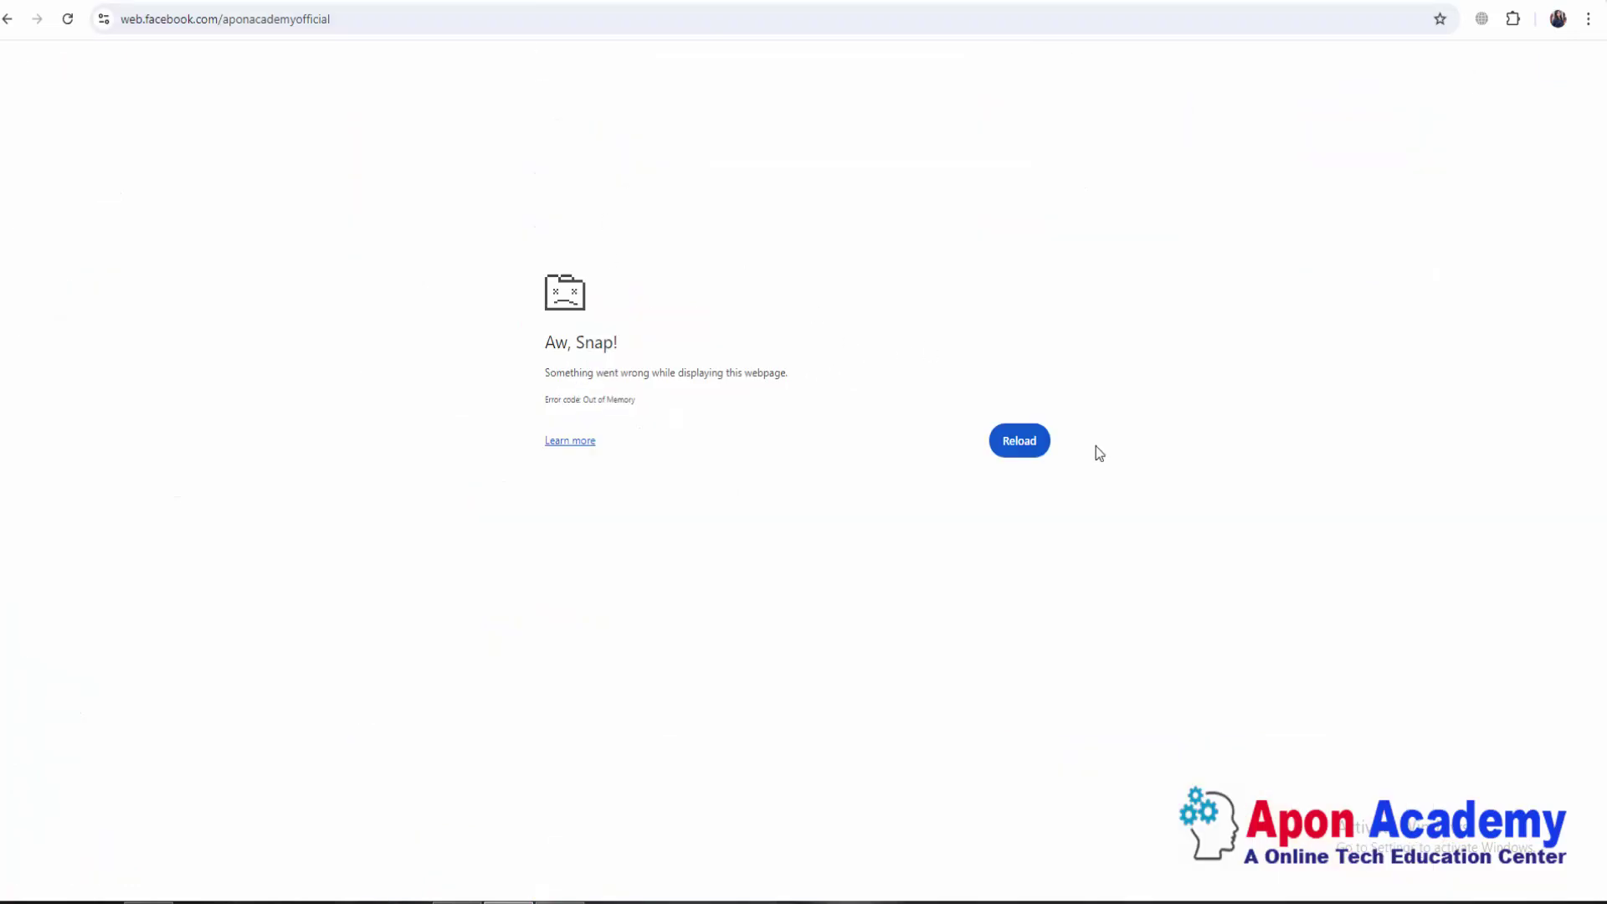
# Reload the Apon Academy Facebook page and like it
pyautogui.press('F5')
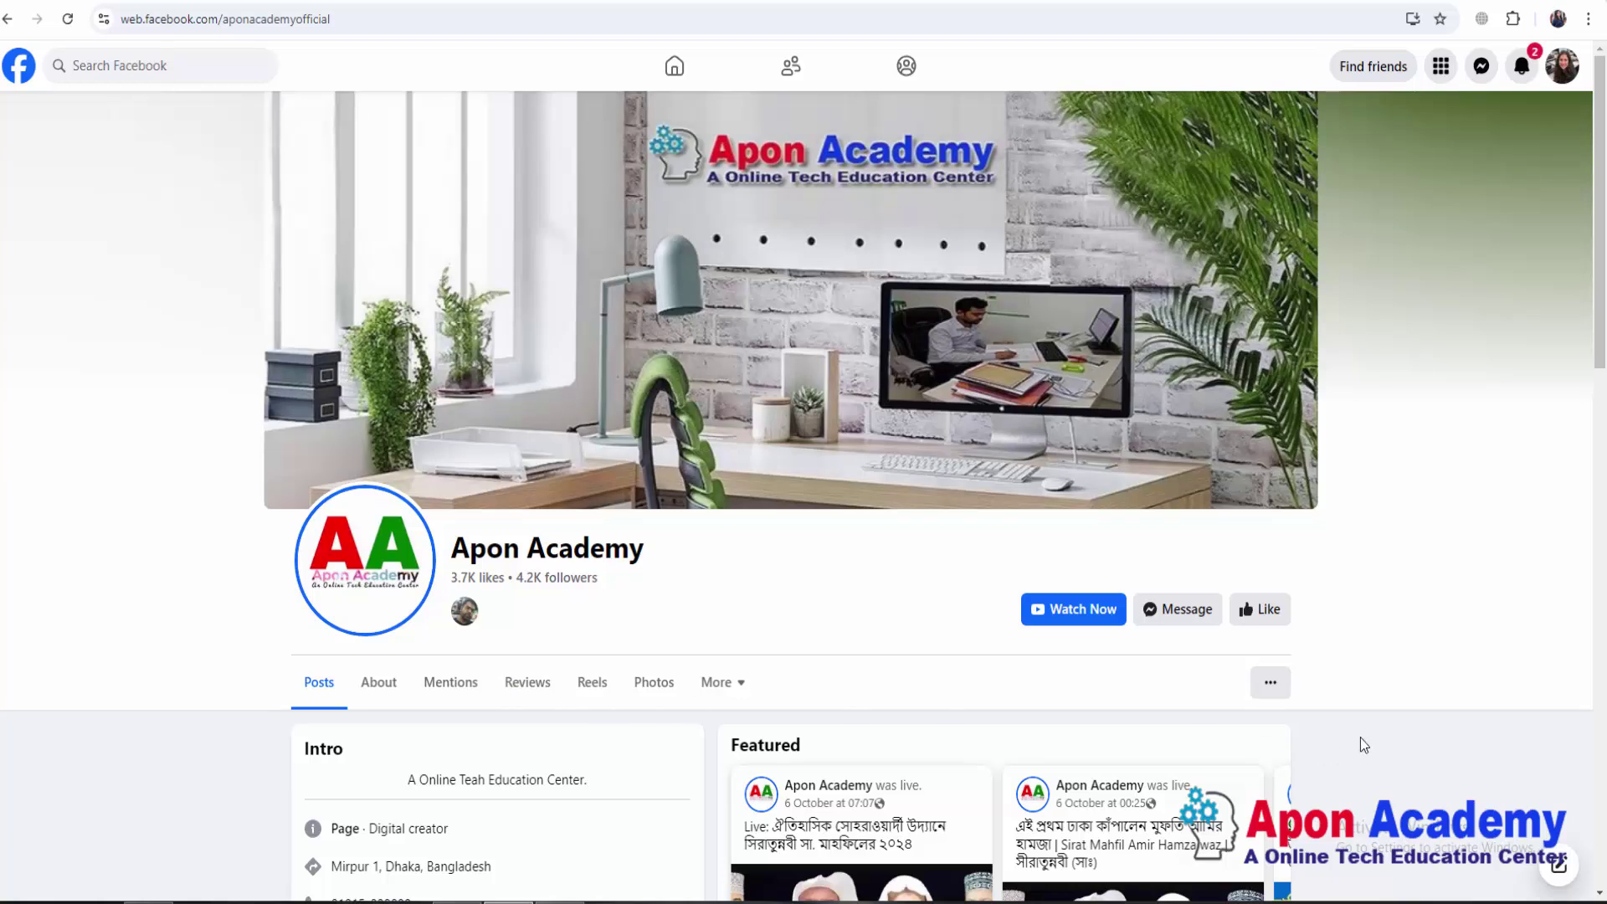
pyautogui.click(1273, 613)
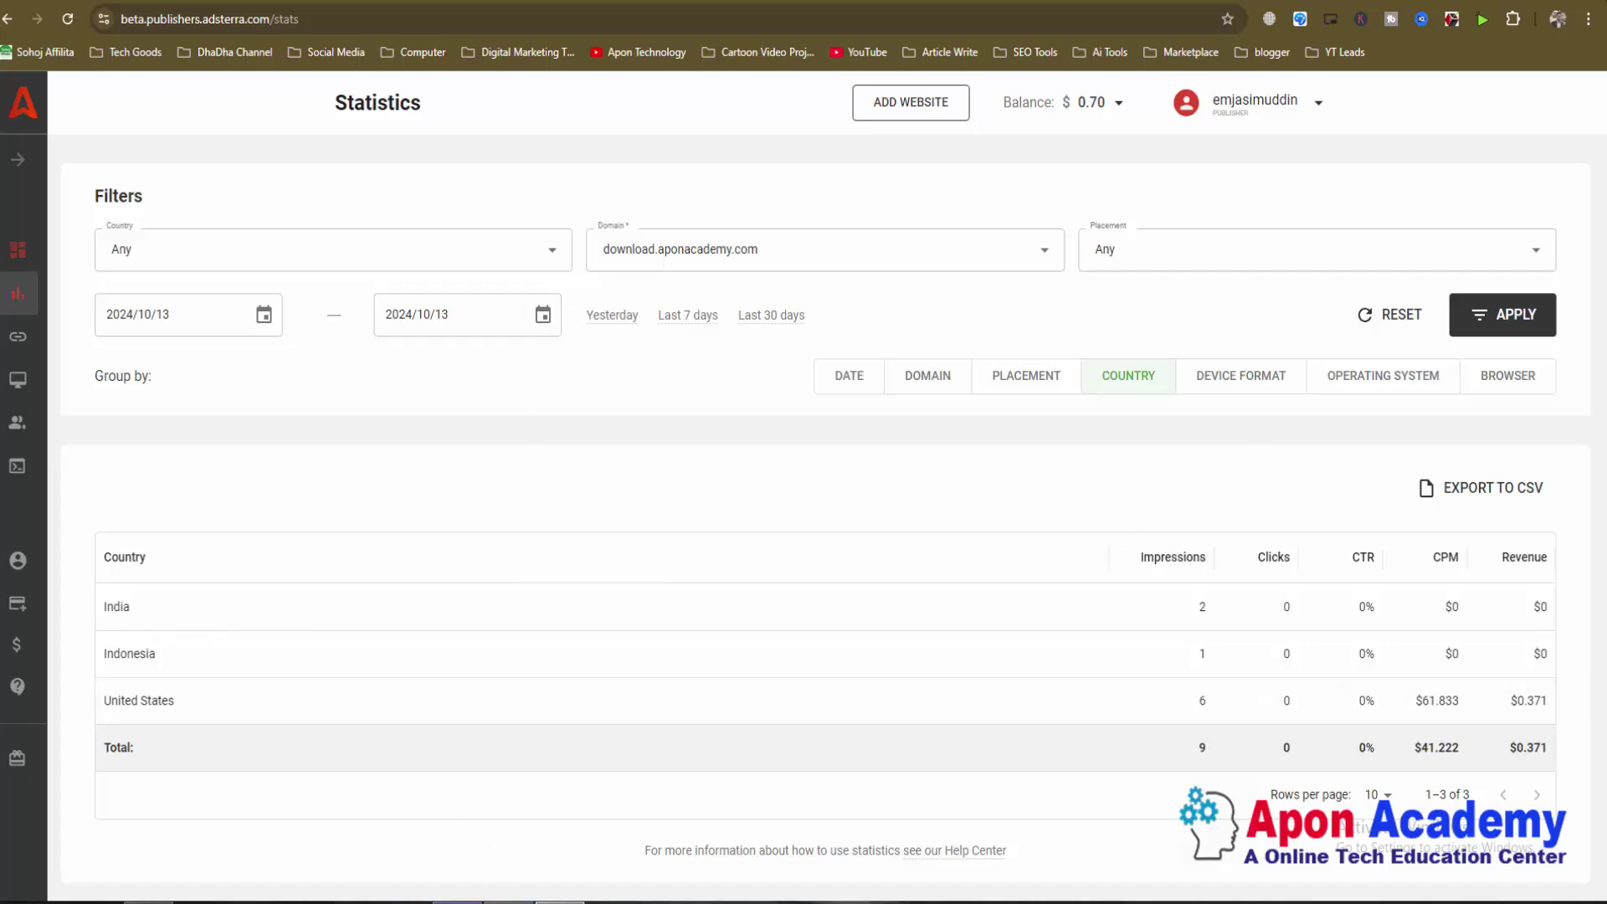
# Switch to the Pocket window and examine getpocket.com's monthly visits and further traffic data in the Similarweb extension
pyautogui.moveTo(484, 901)
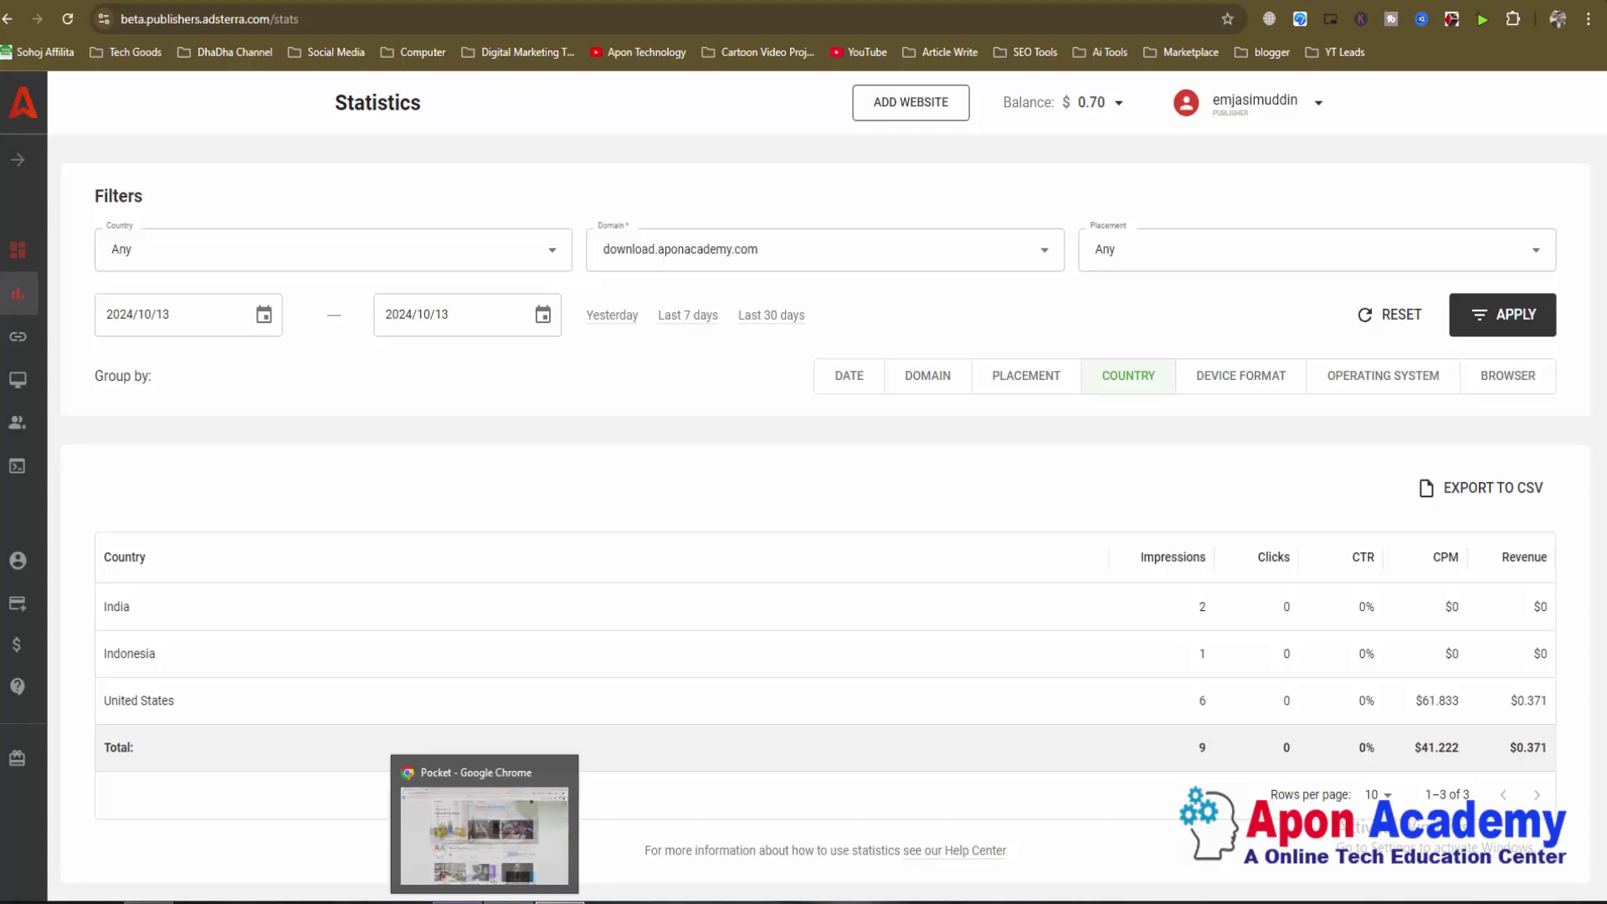
pyautogui.click(484, 833)
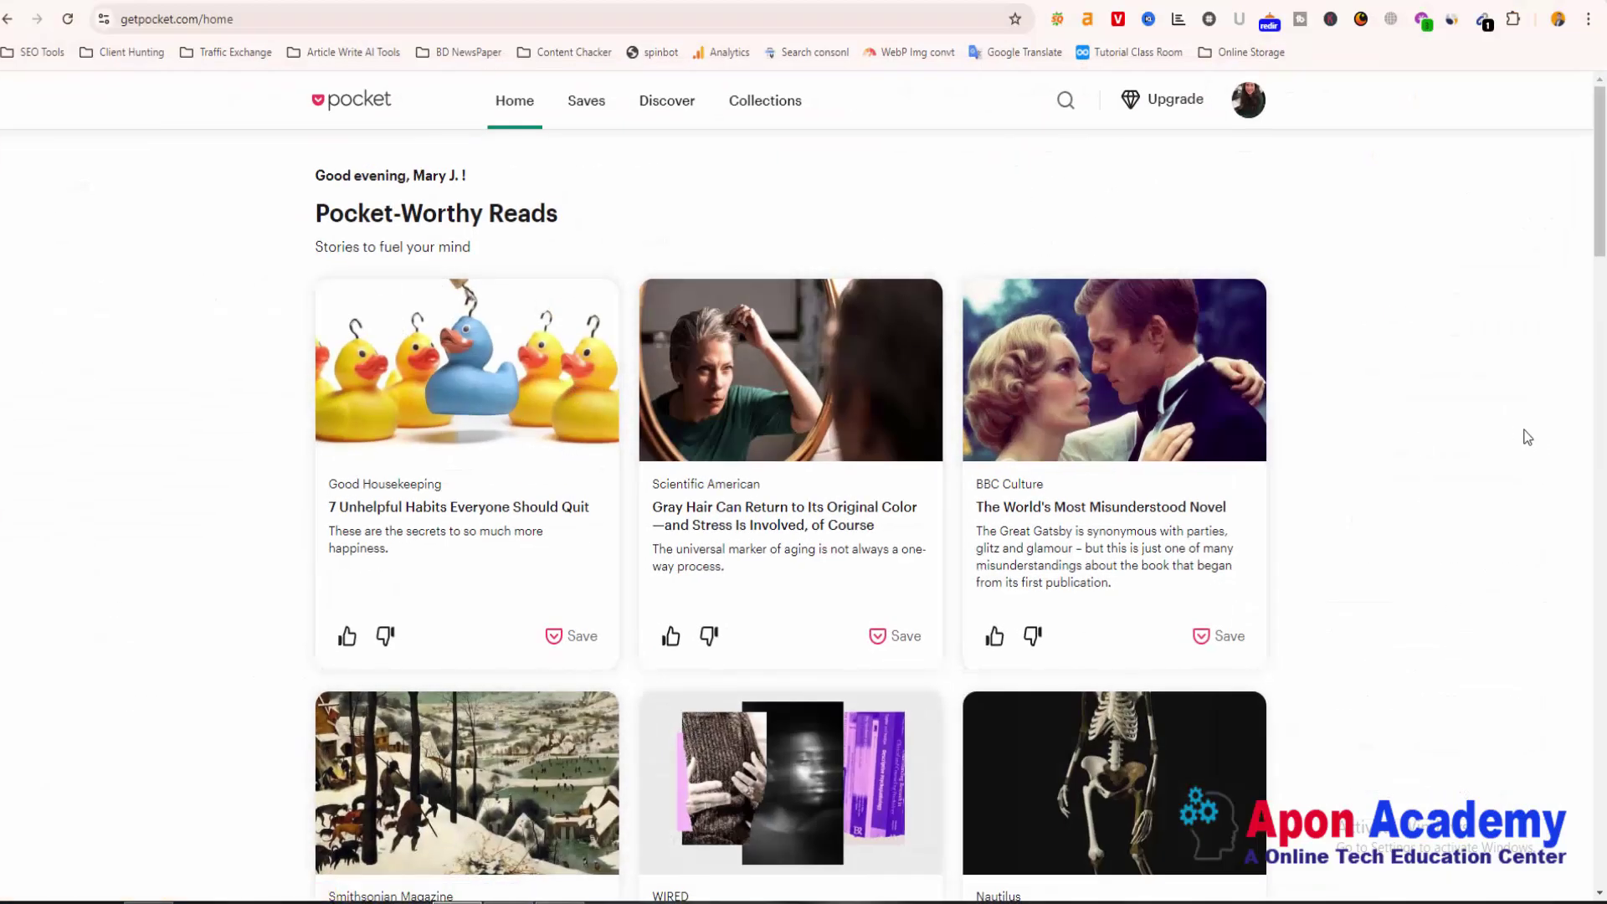
pyautogui.click(1452, 20)
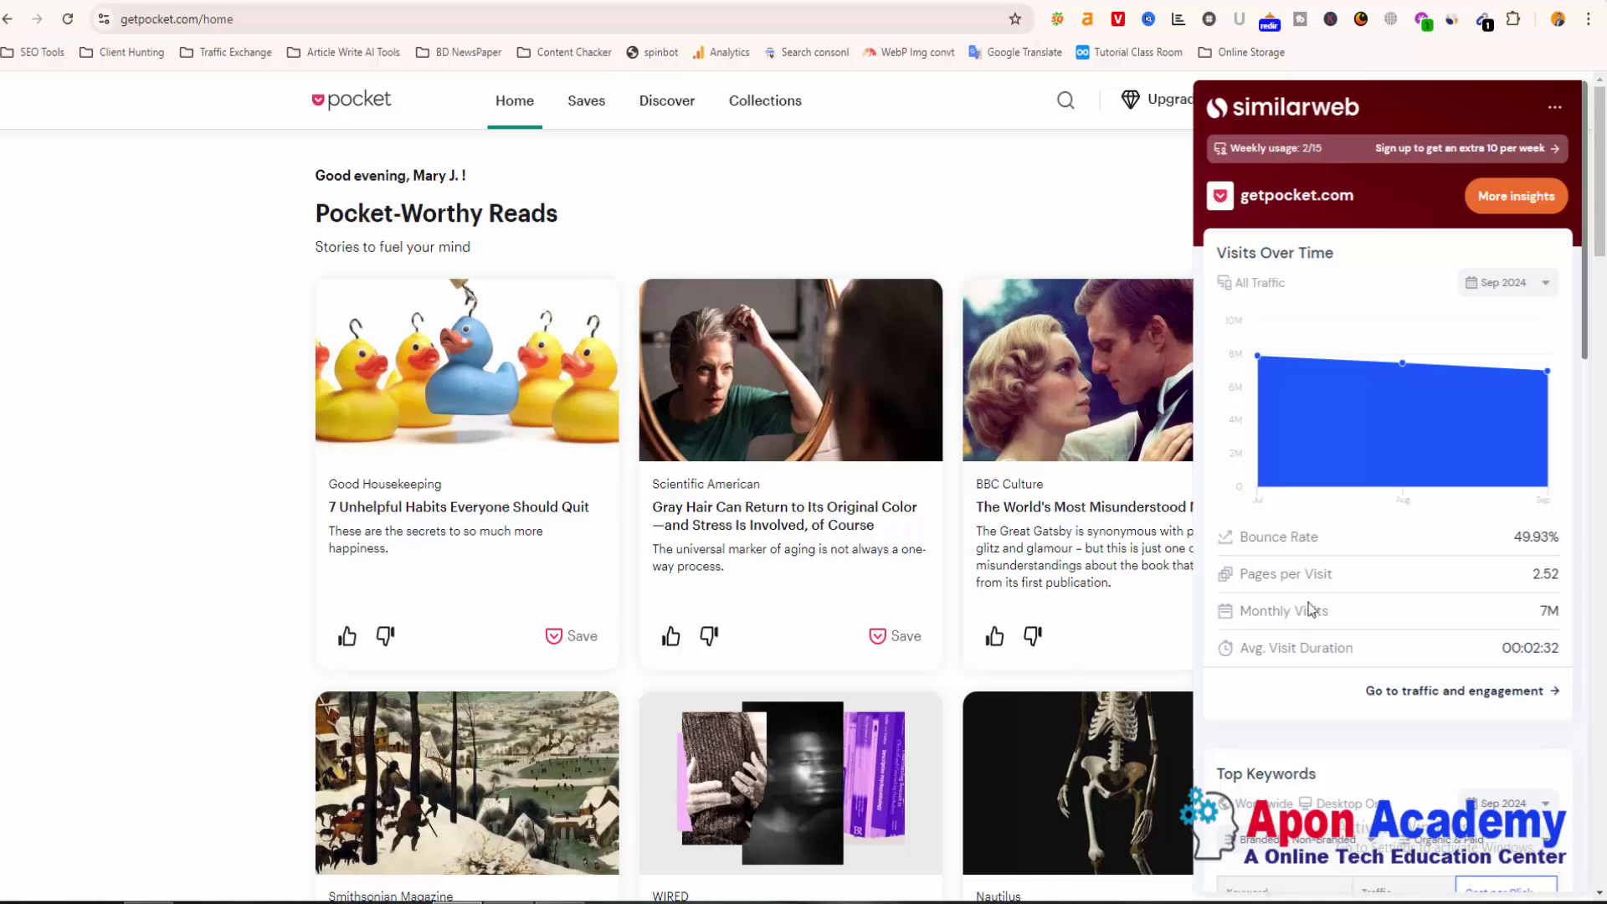
pyautogui.doubleClick(1548, 608)
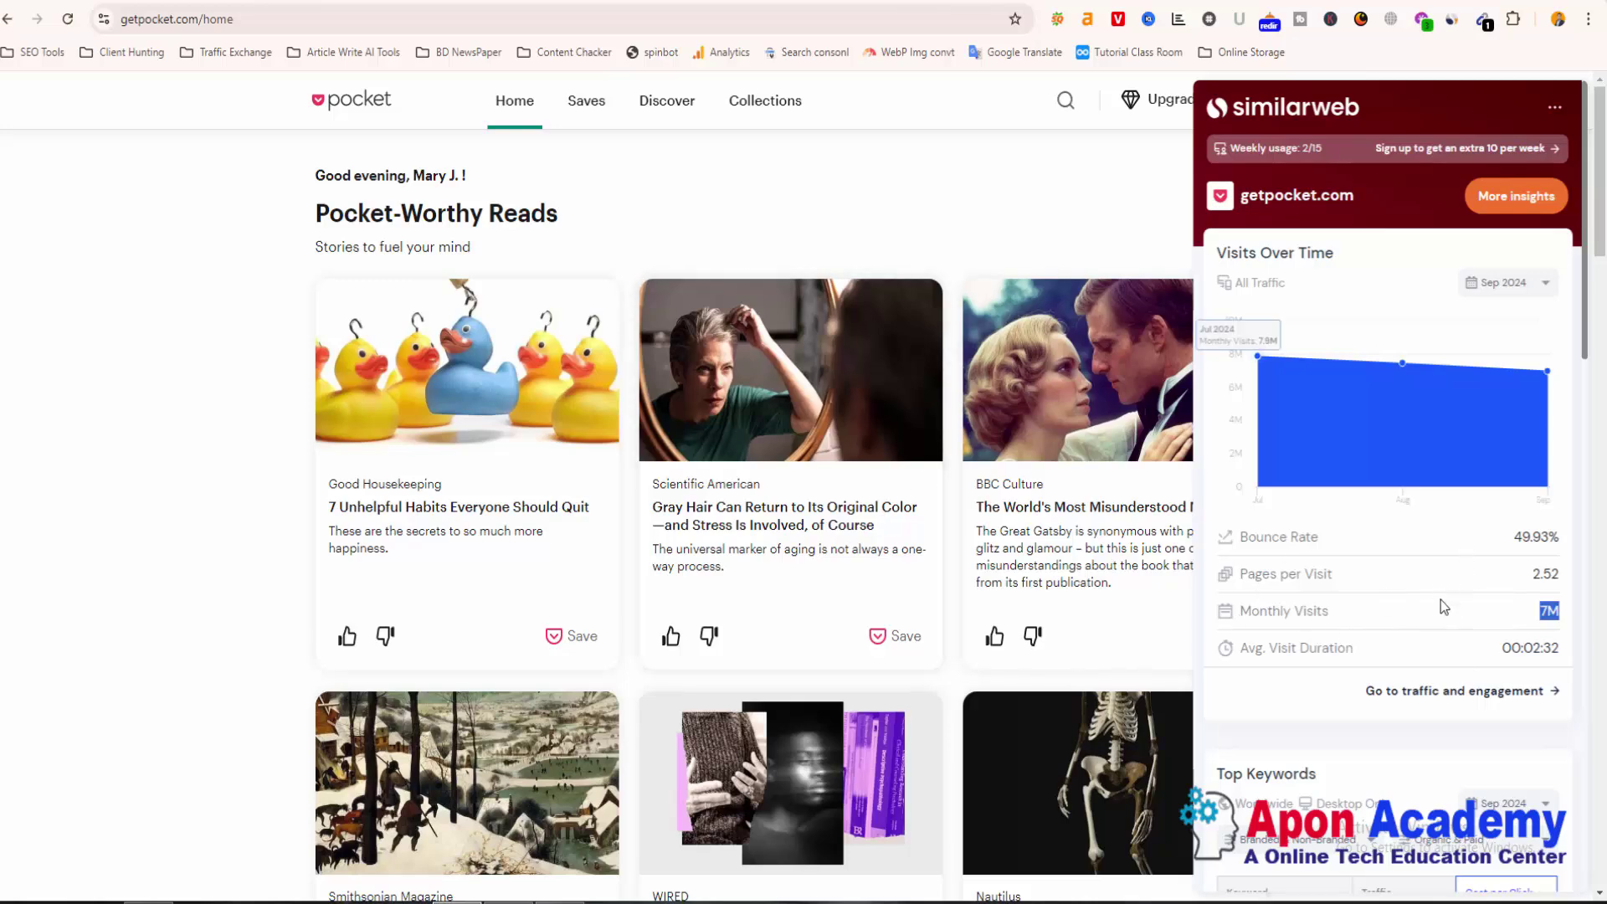
pyautogui.scroll(-5, 1440, 600)
pyautogui.scroll(-7, 1440, 600)
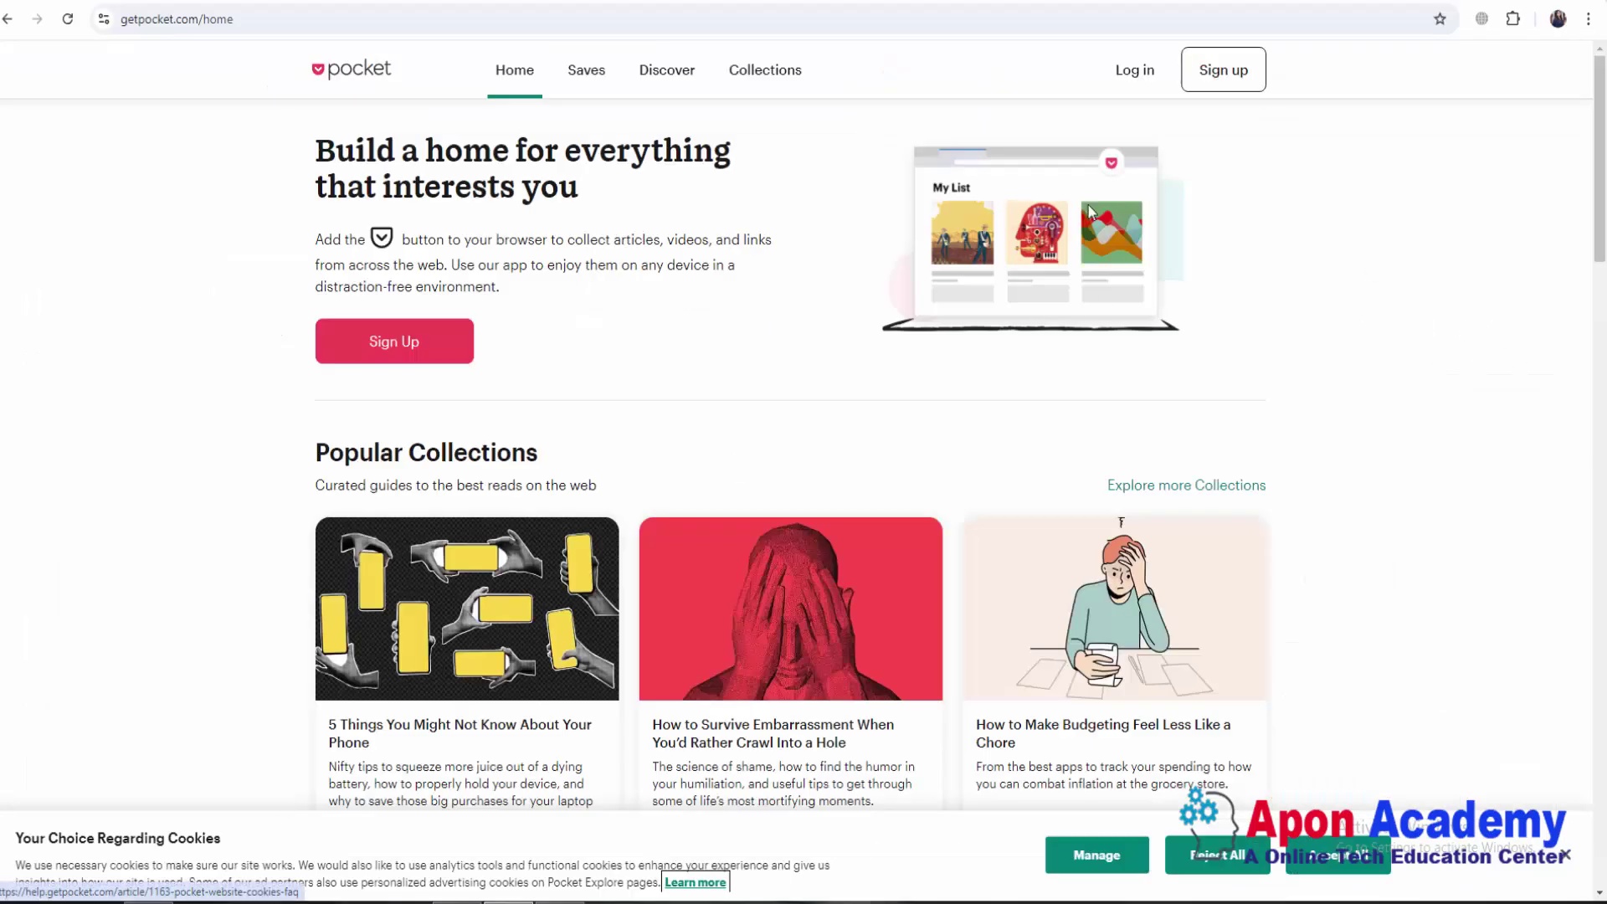
# Sign up for Pocket by continuing with the existing Google account and approving the Mozilla accounts sign-in
pyautogui.click(1229, 73)
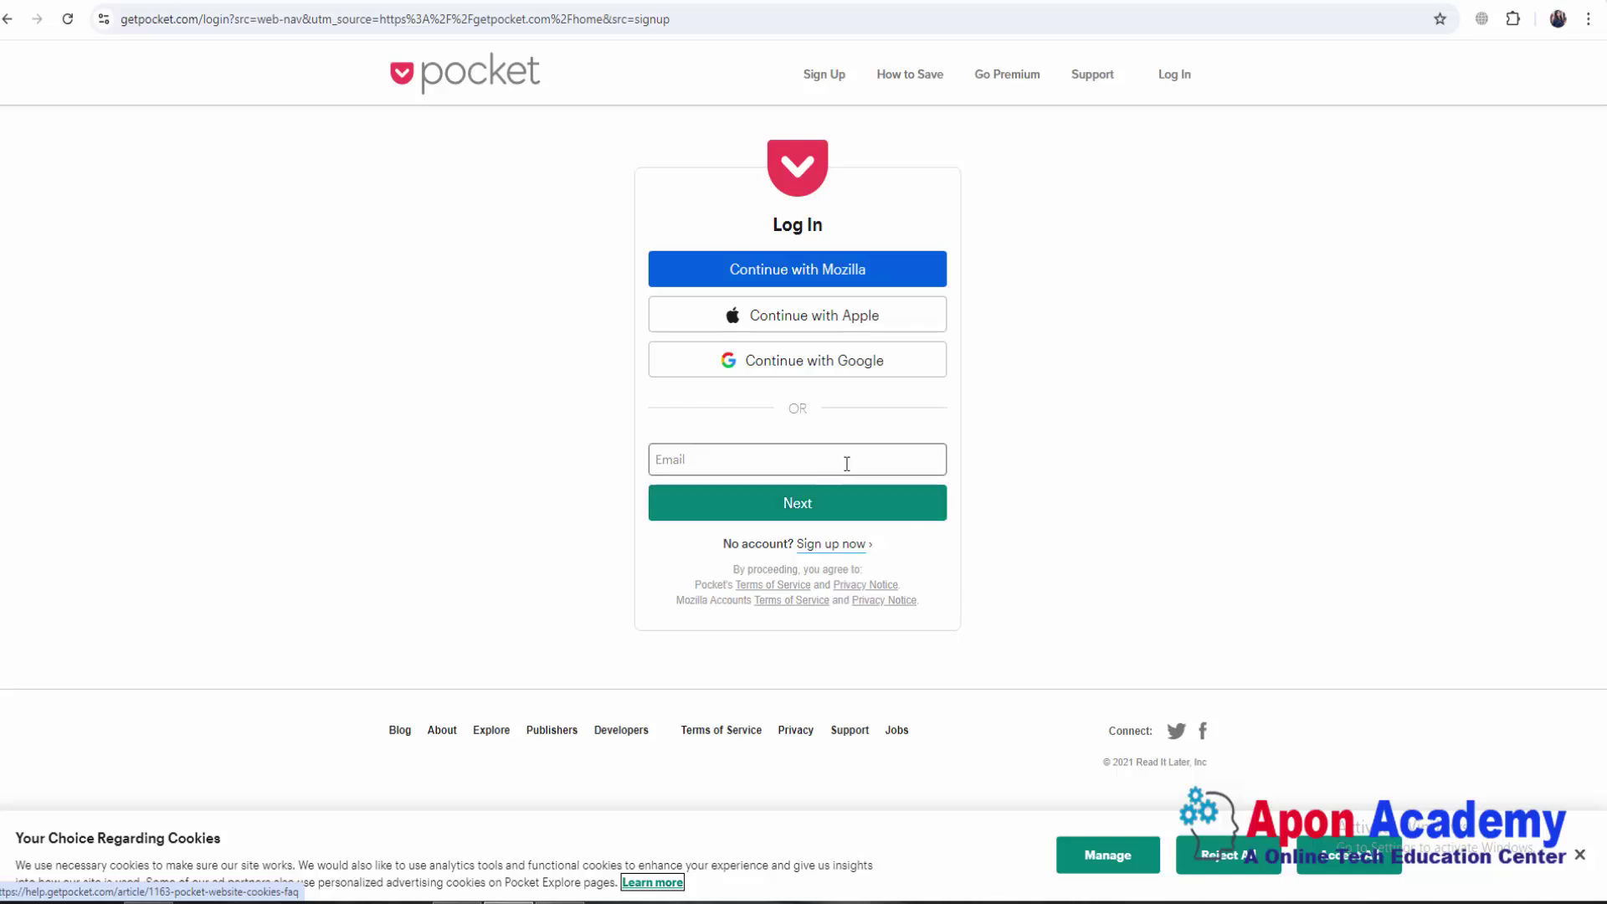
pyautogui.click(846, 370)
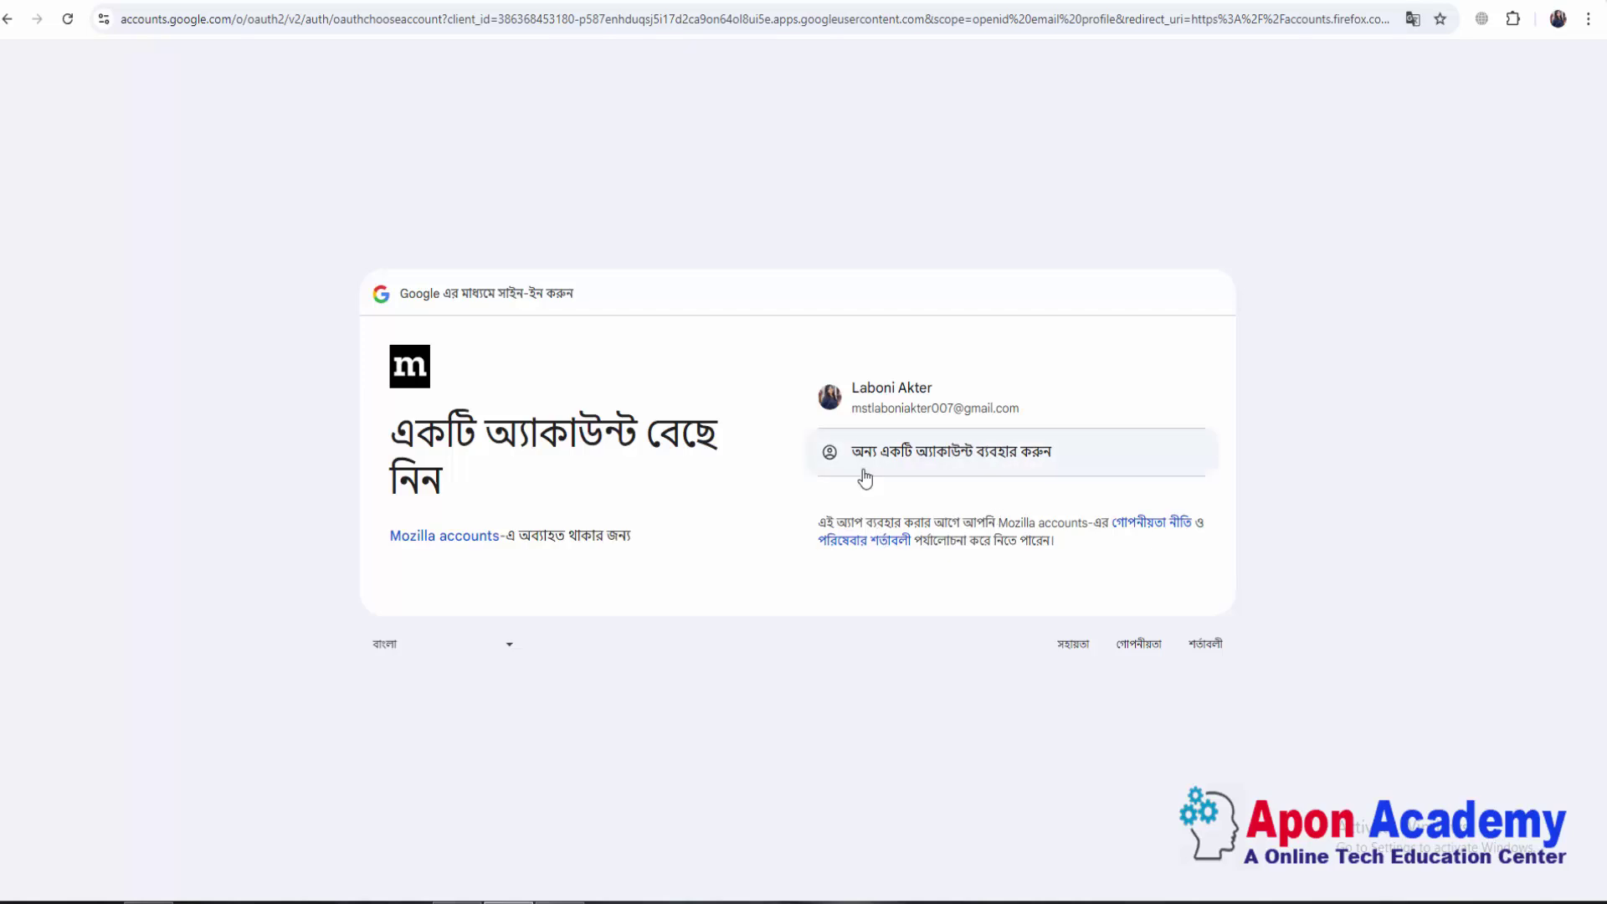
pyautogui.click(1013, 408)
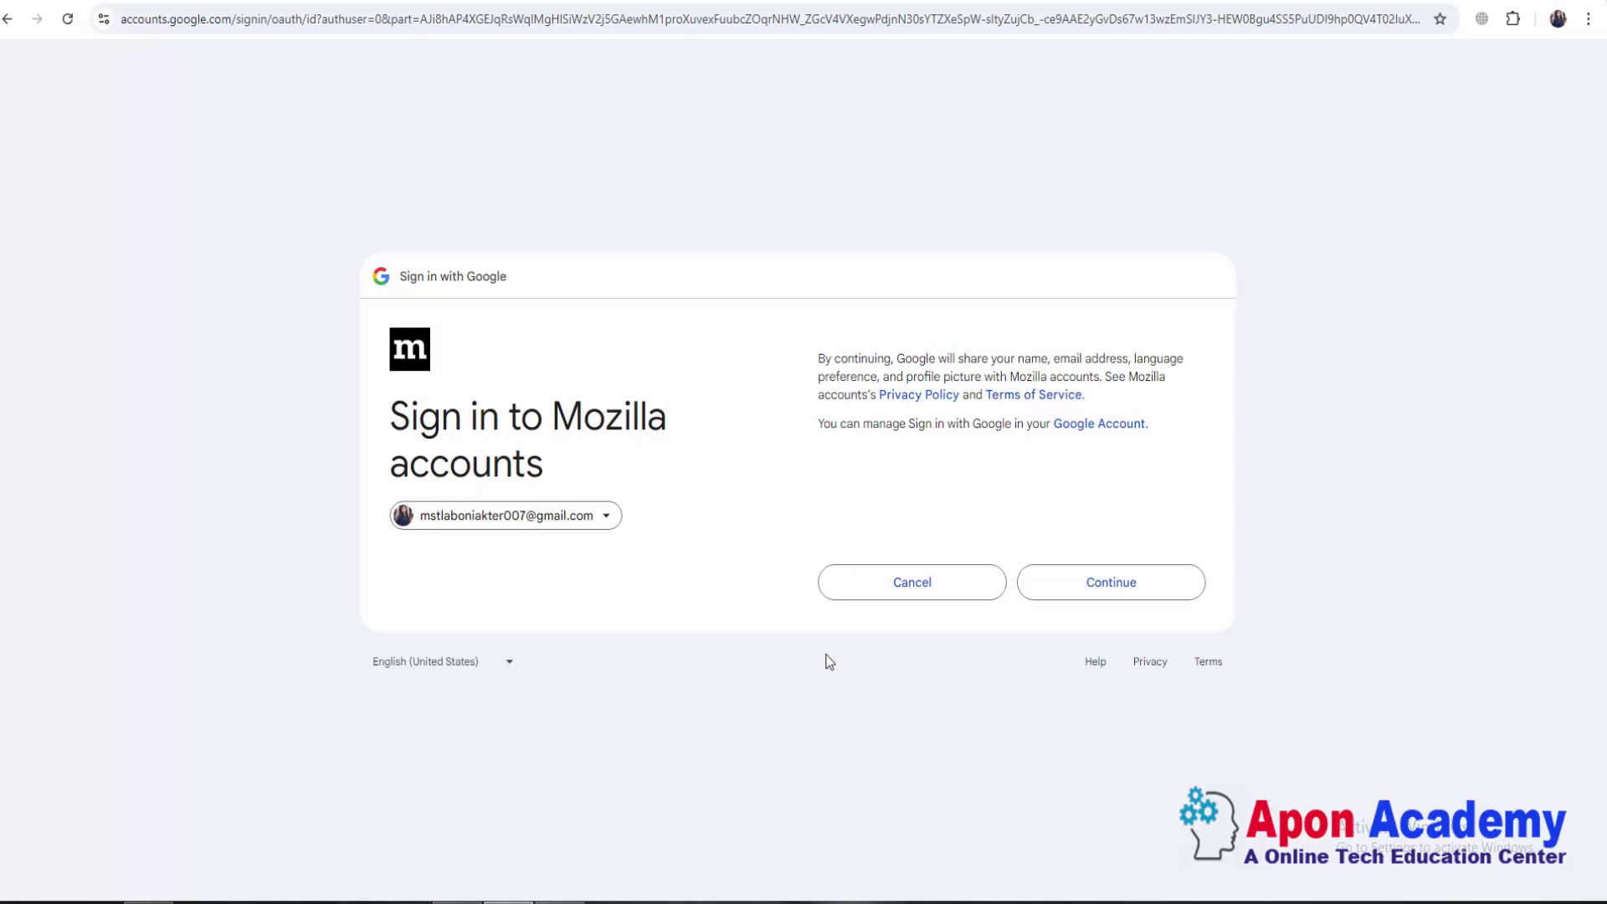
pyautogui.click(1112, 592)
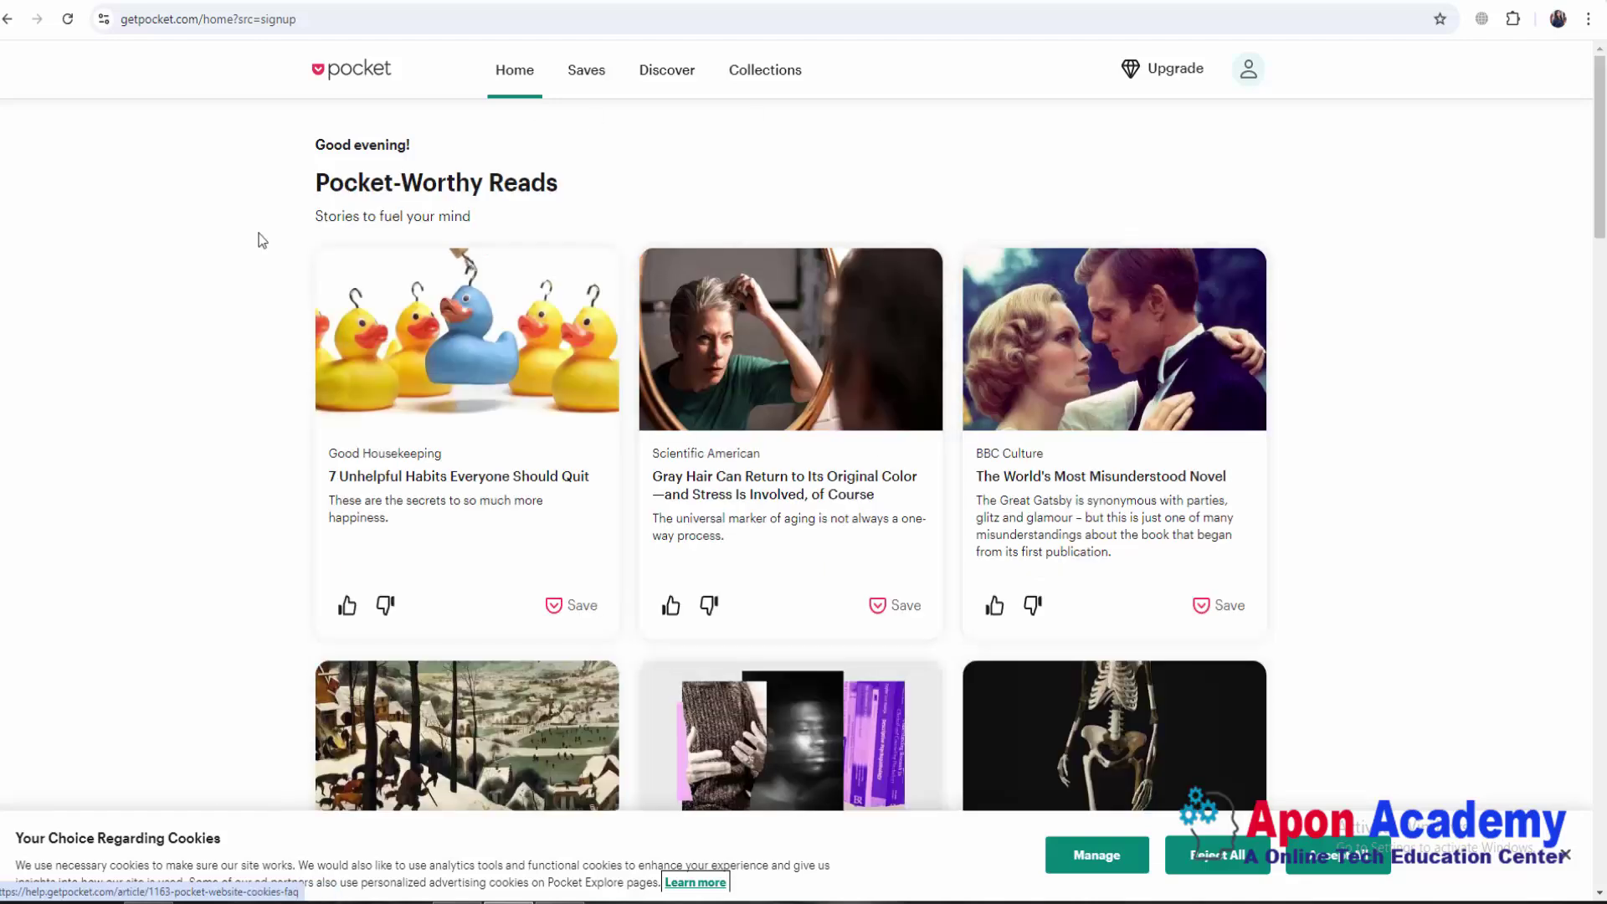
pyautogui.click(1248, 69)
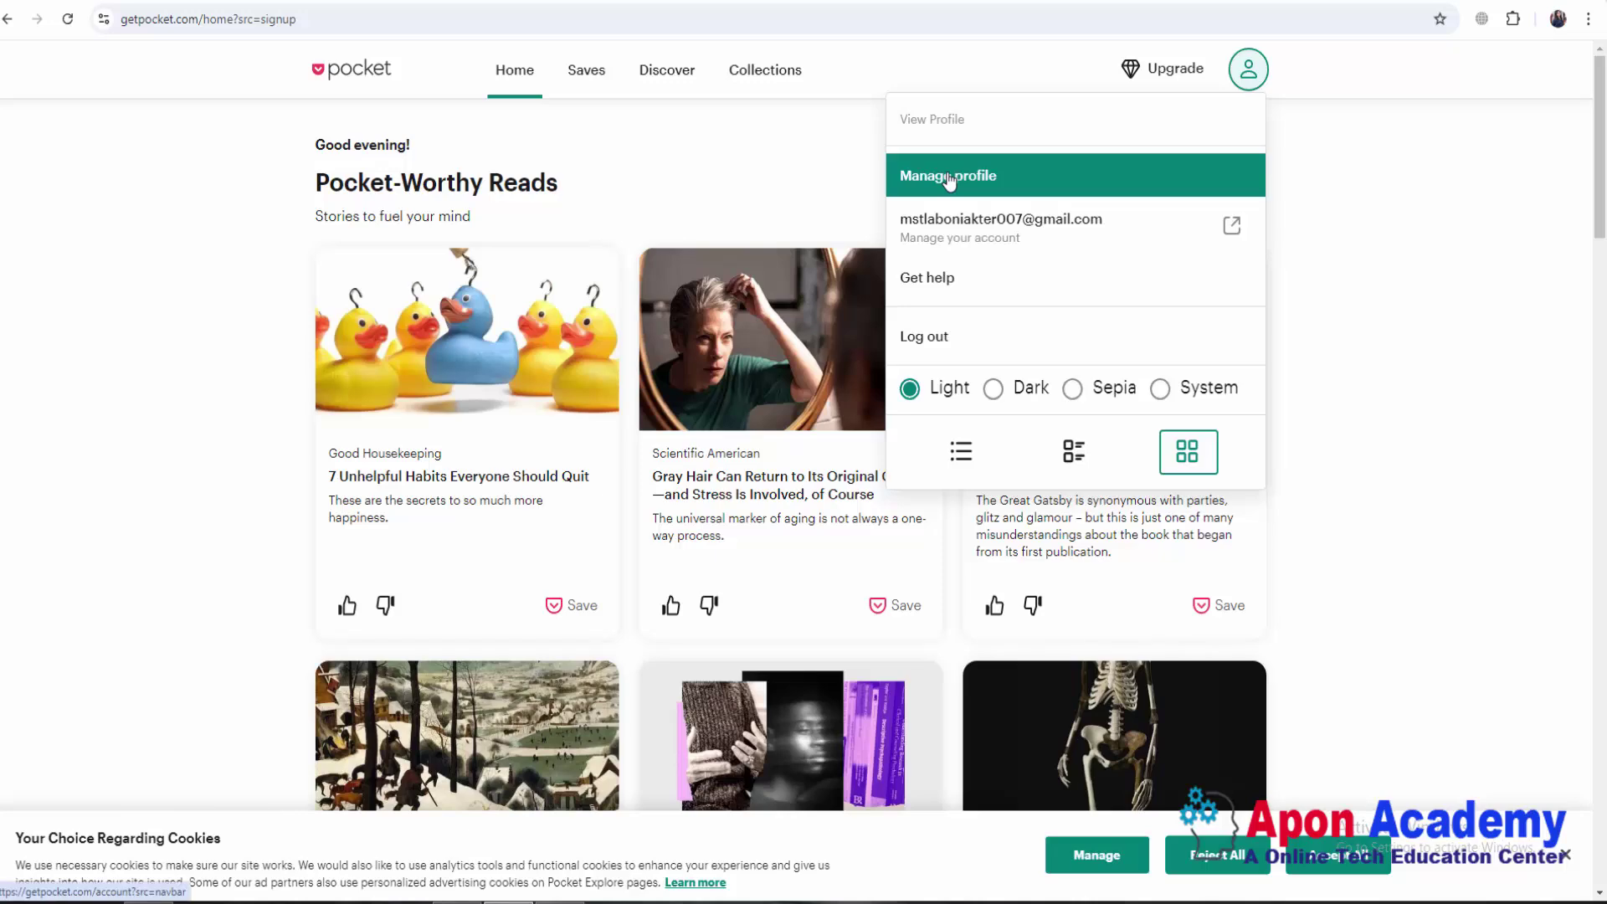
pyautogui.click(904, 173)
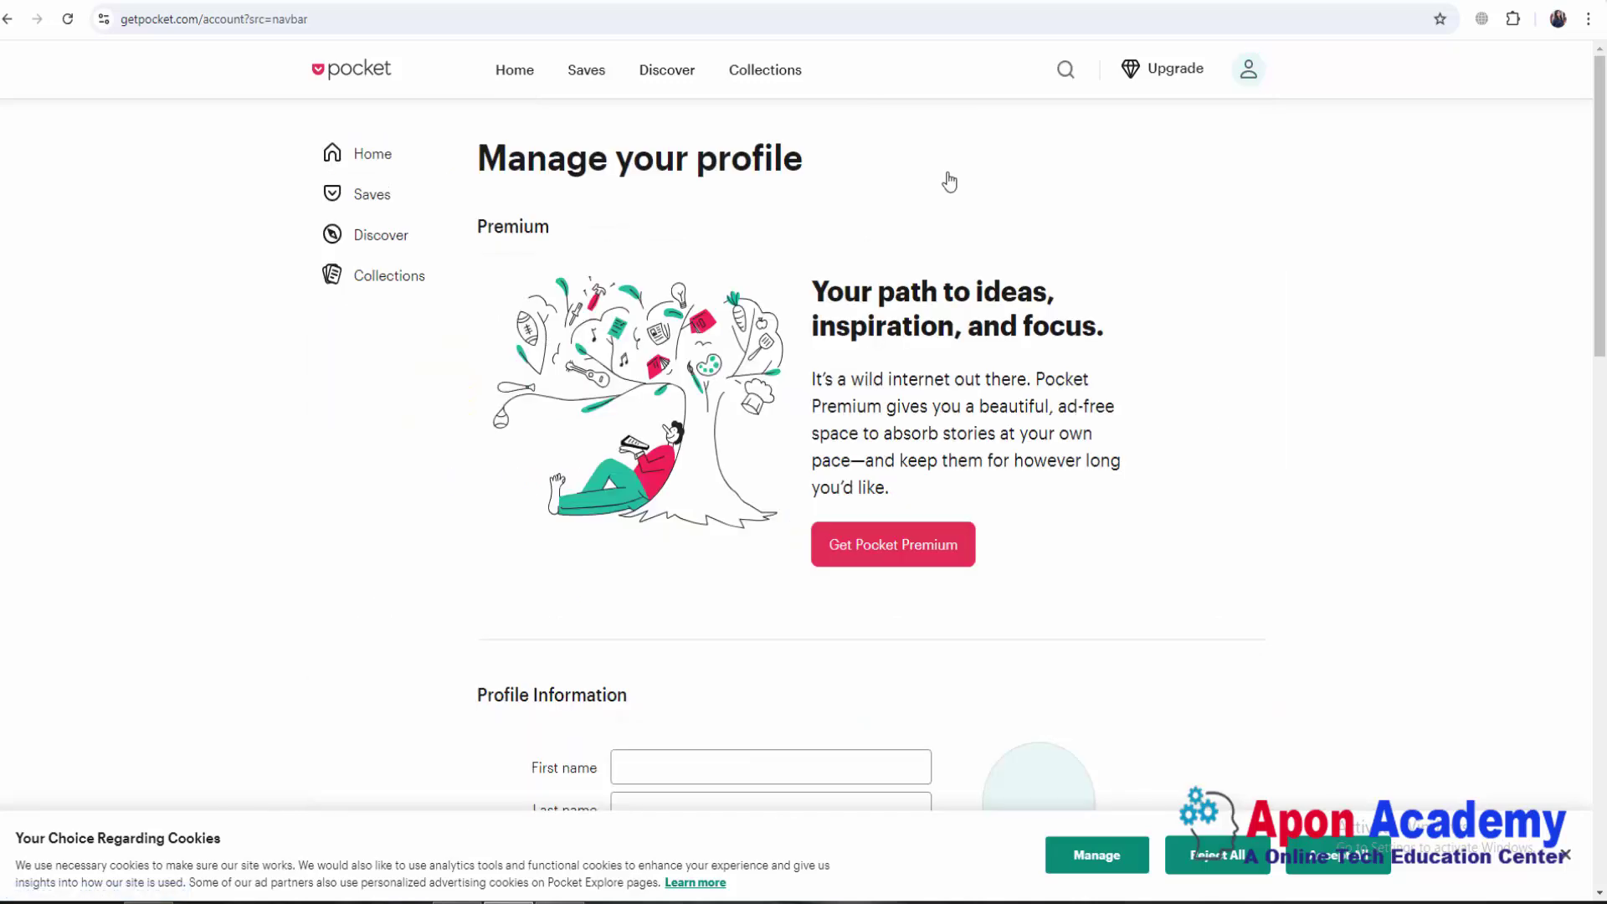
pyautogui.scroll(-6, 736, 543)
pyautogui.click(636, 222)
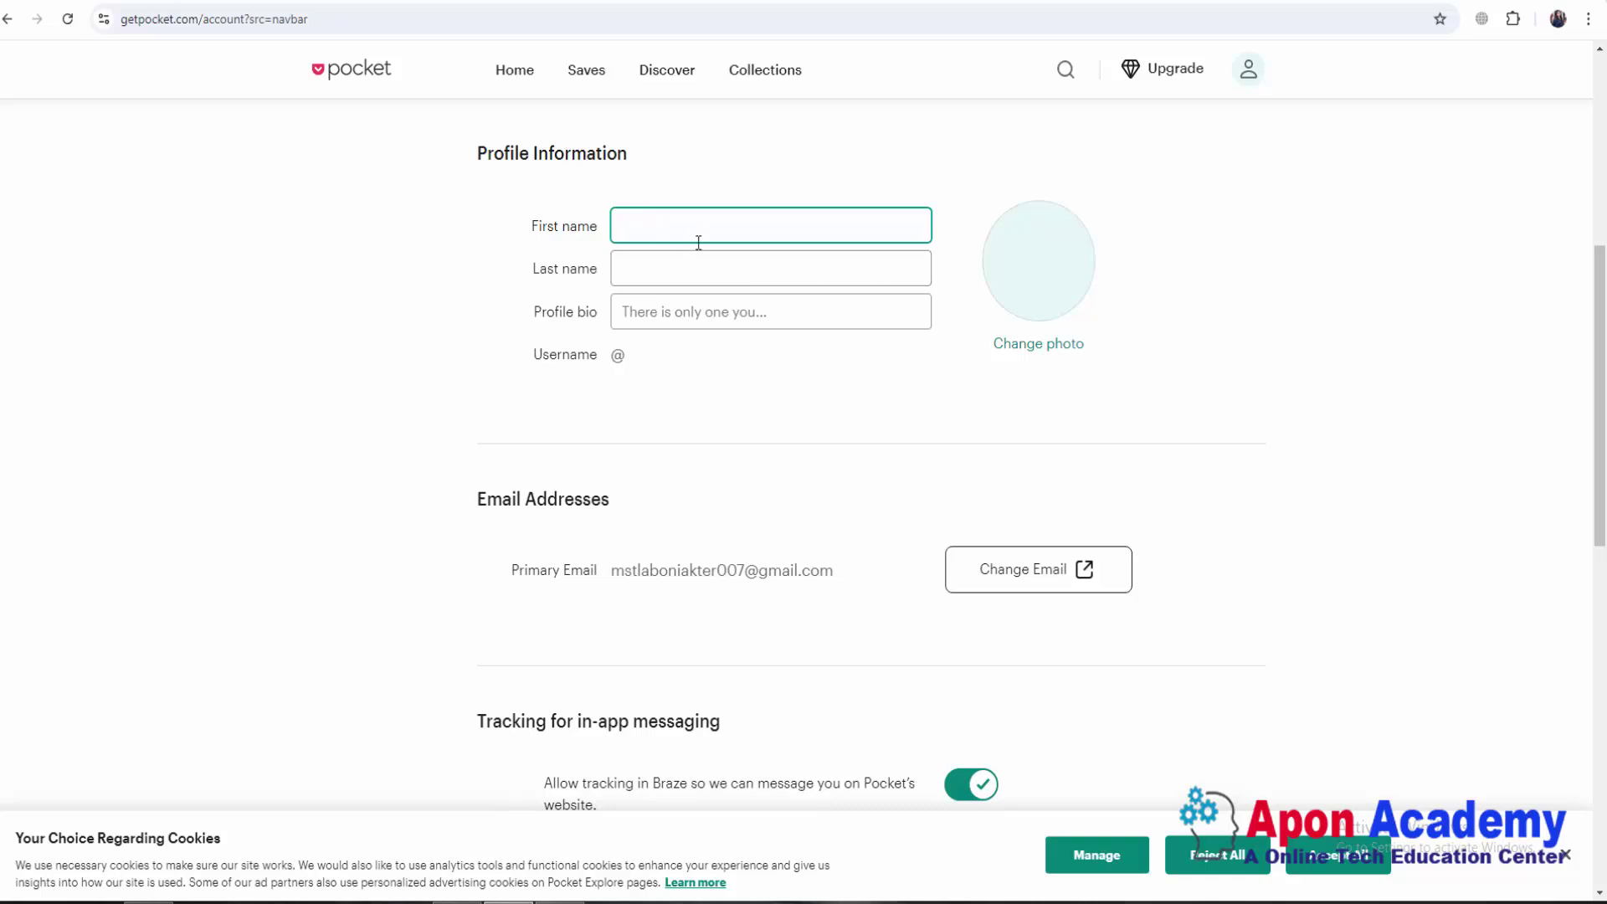
pyautogui.click(656, 268)
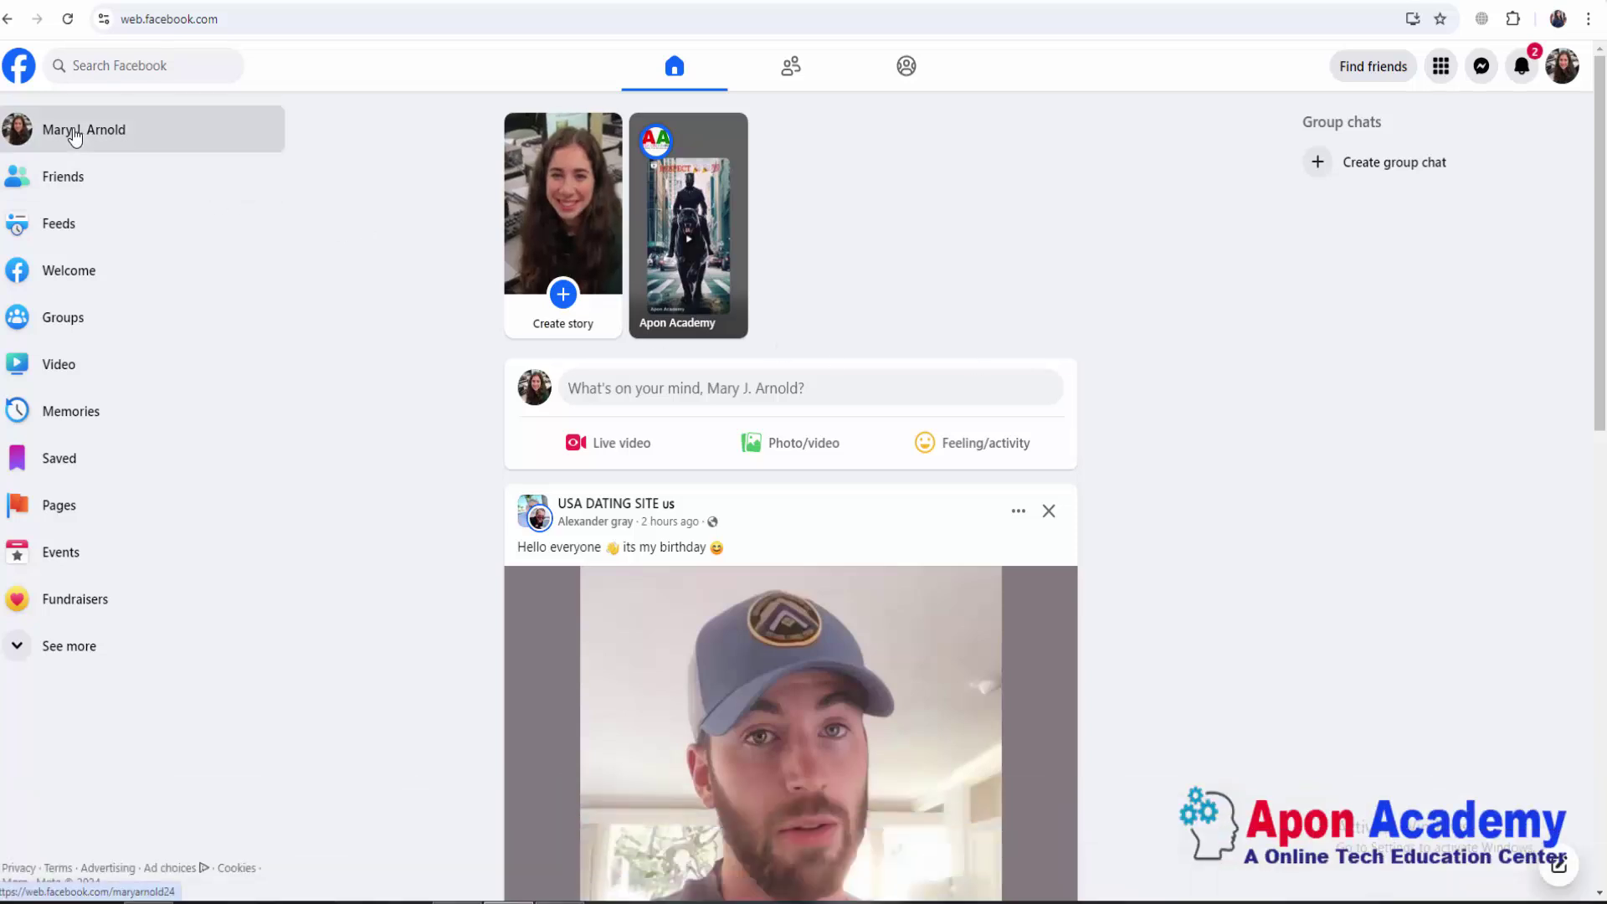
# Switch to Facebook, open the account's own profile and select the full name displayed there
pyautogui.click(74, 136)
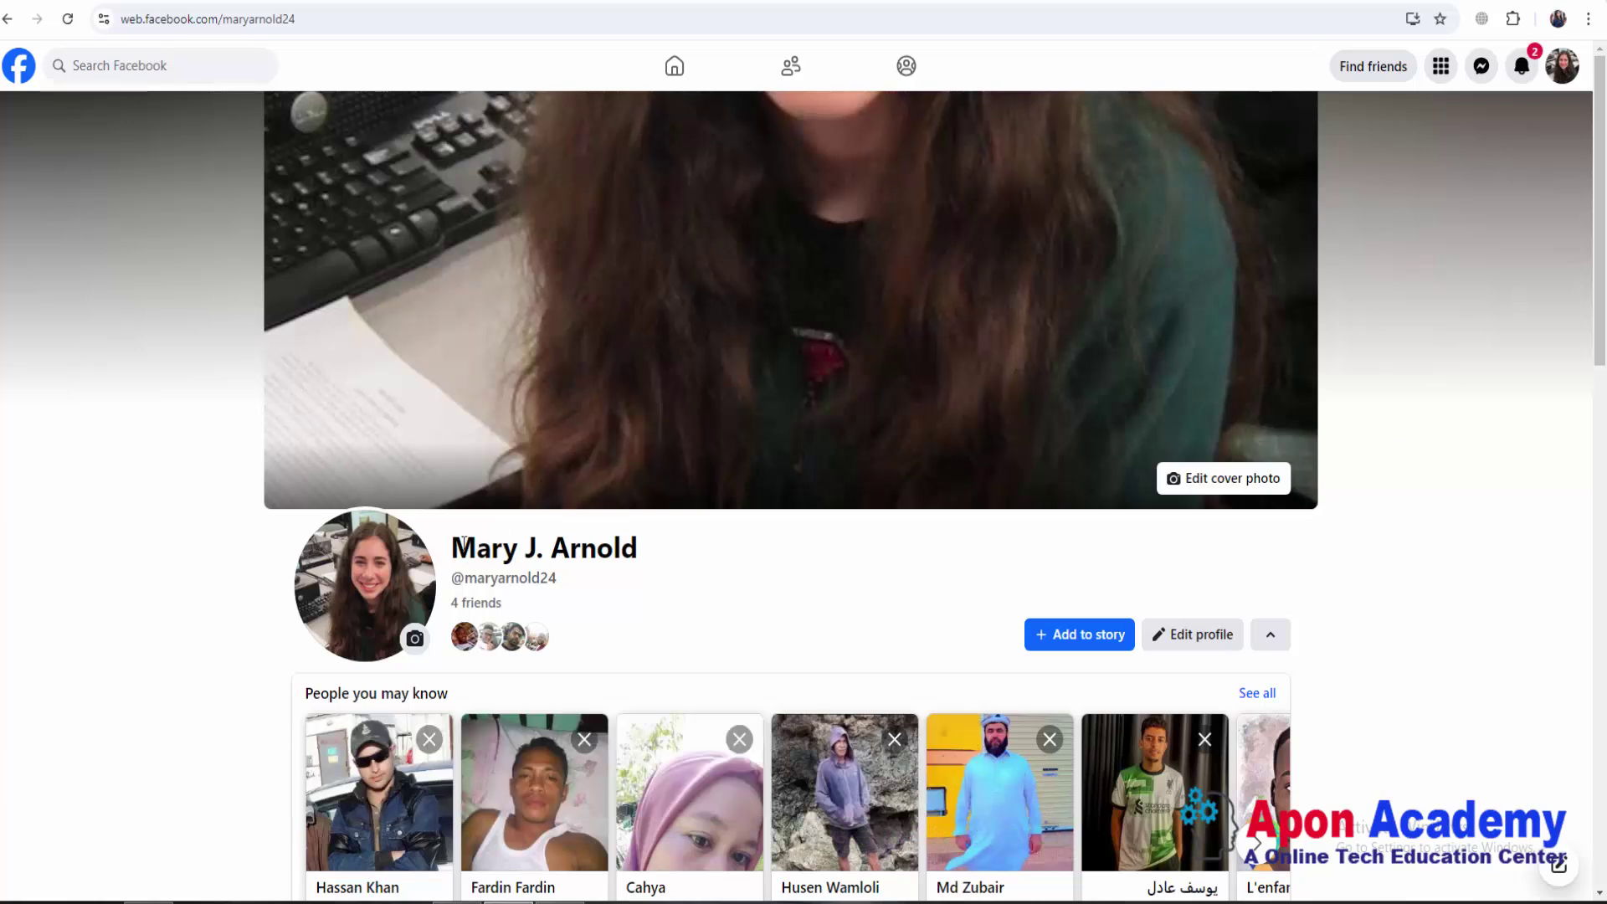
pyautogui.moveTo(465, 542); pyautogui.dragTo(709, 560)
# Send friend requests to the first seven people suggested under People you may know
pyautogui.scroll(-3, 716, 578)
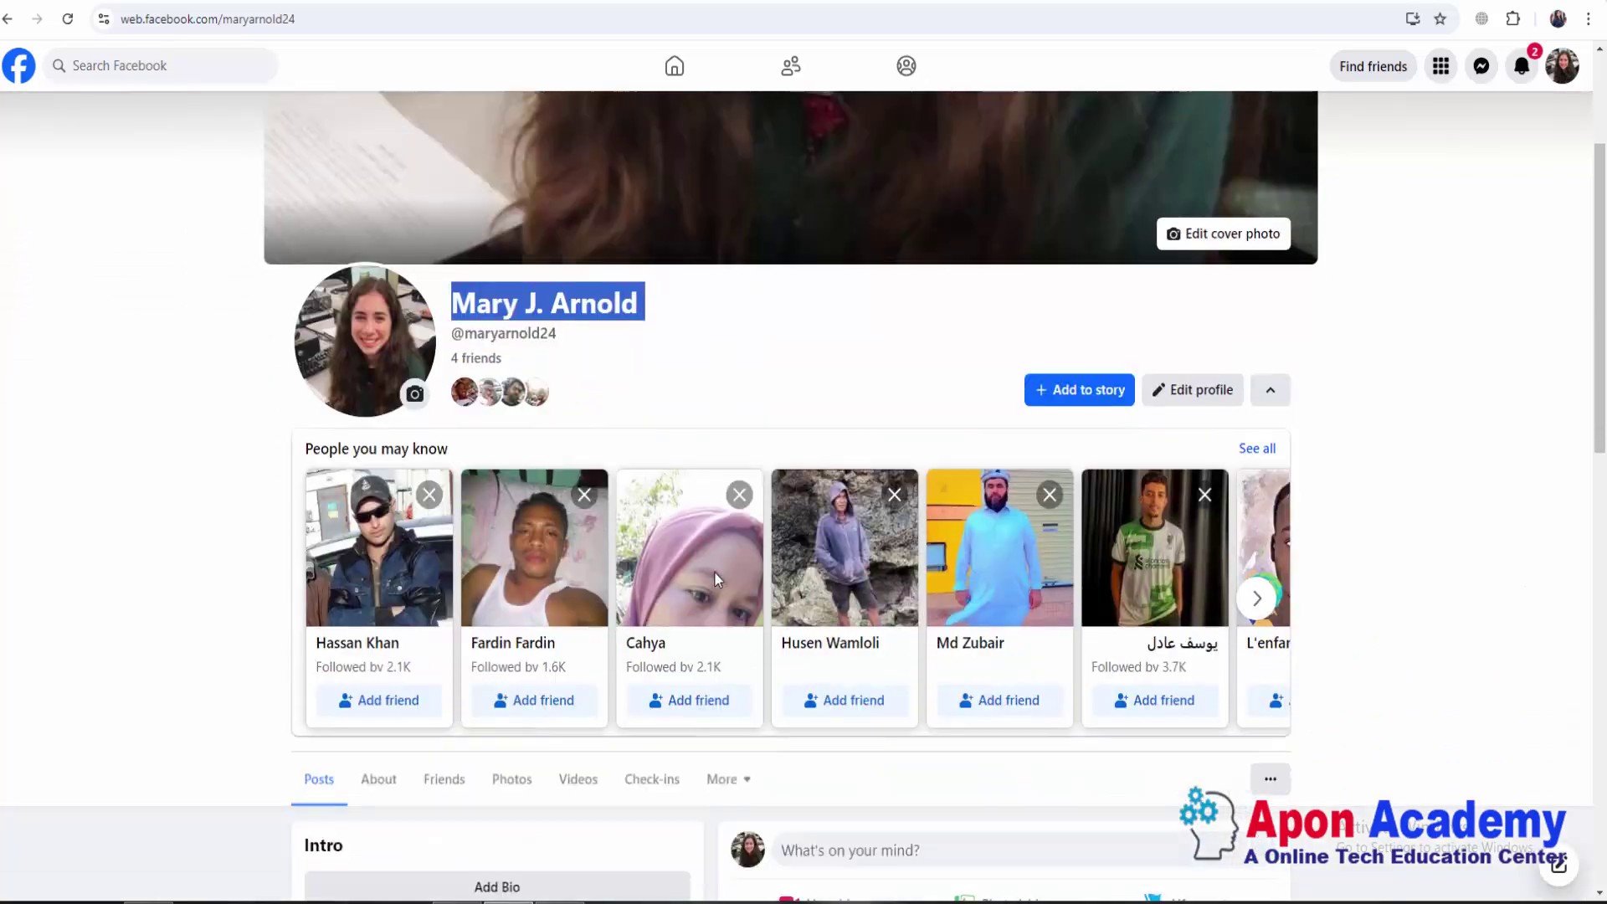
pyautogui.click(379, 674)
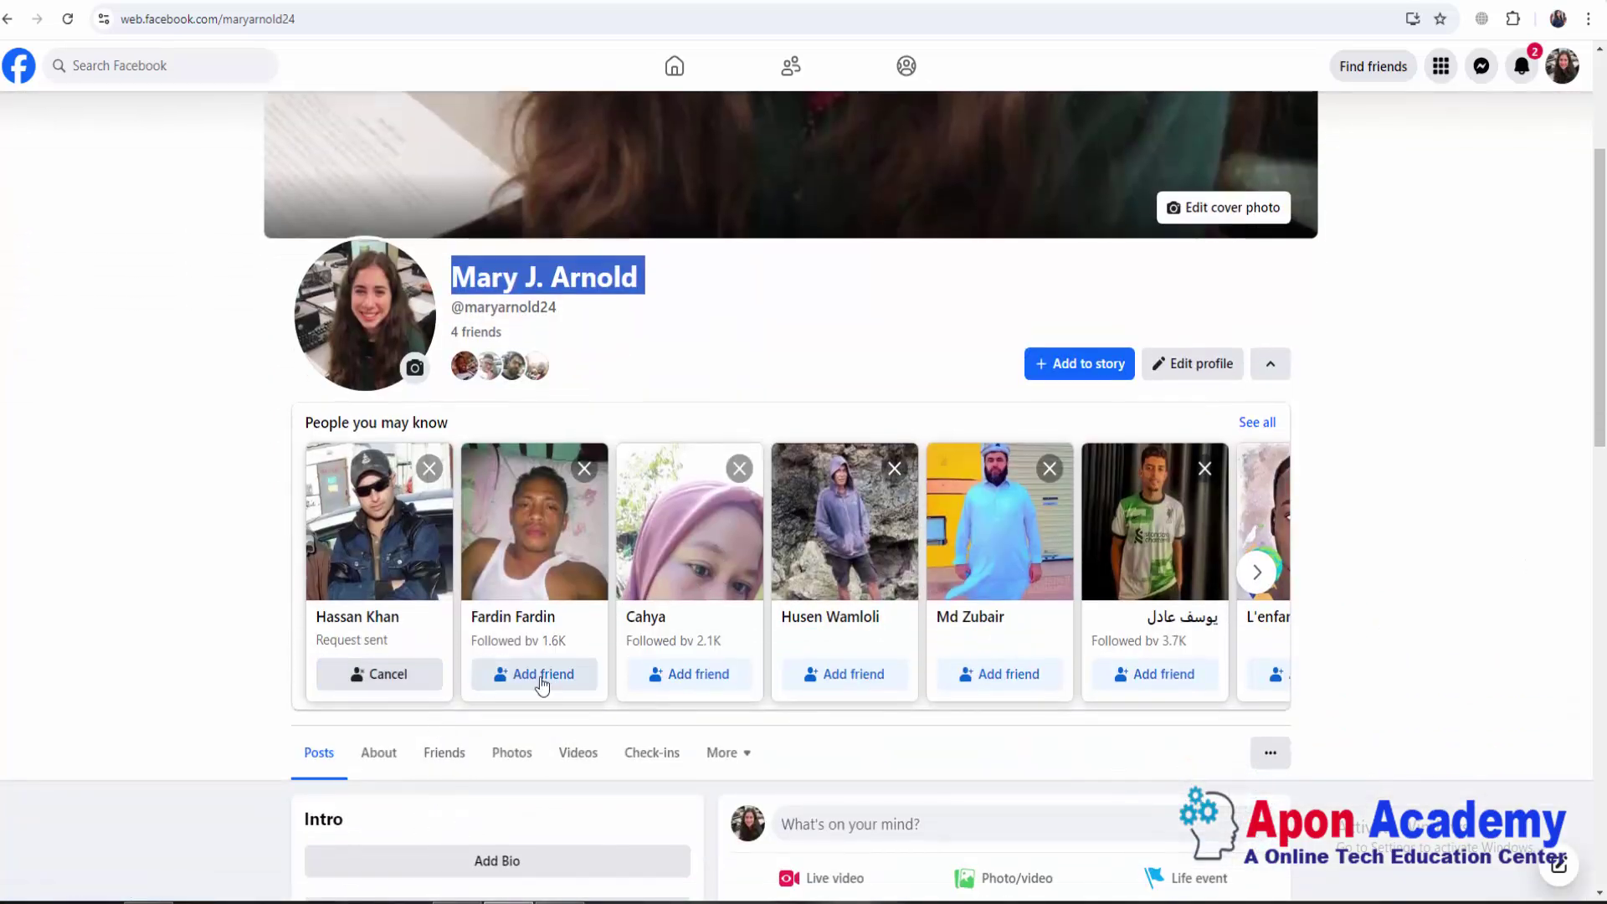
pyautogui.click(507, 676)
pyautogui.click(652, 674)
pyautogui.click(824, 680)
pyautogui.click(978, 673)
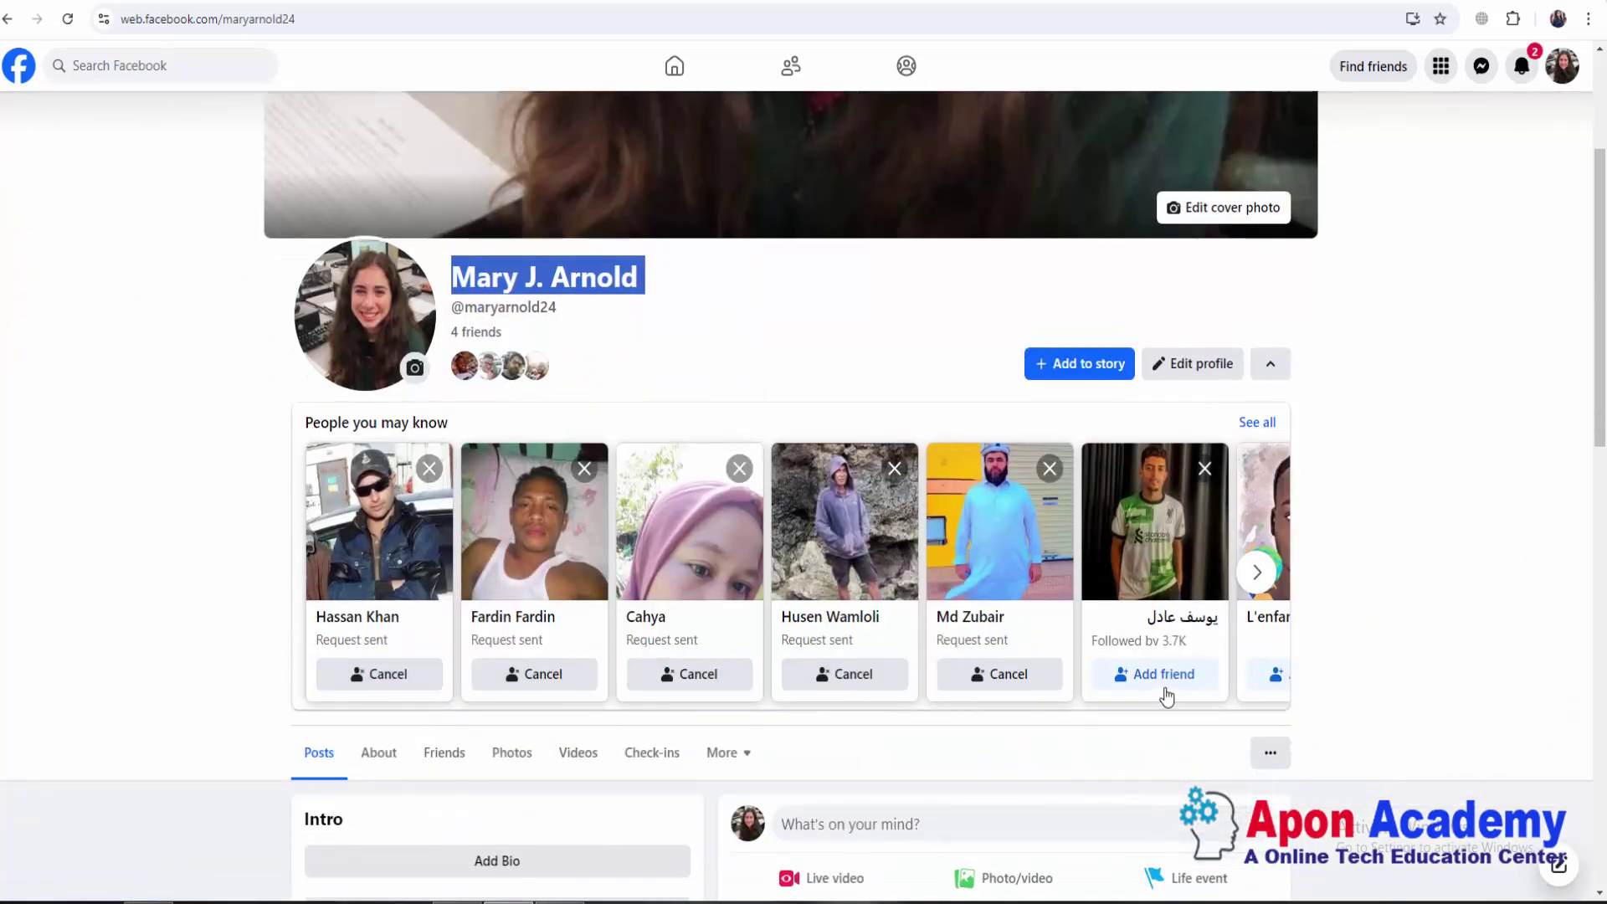
pyautogui.click(1157, 674)
pyautogui.click(1270, 678)
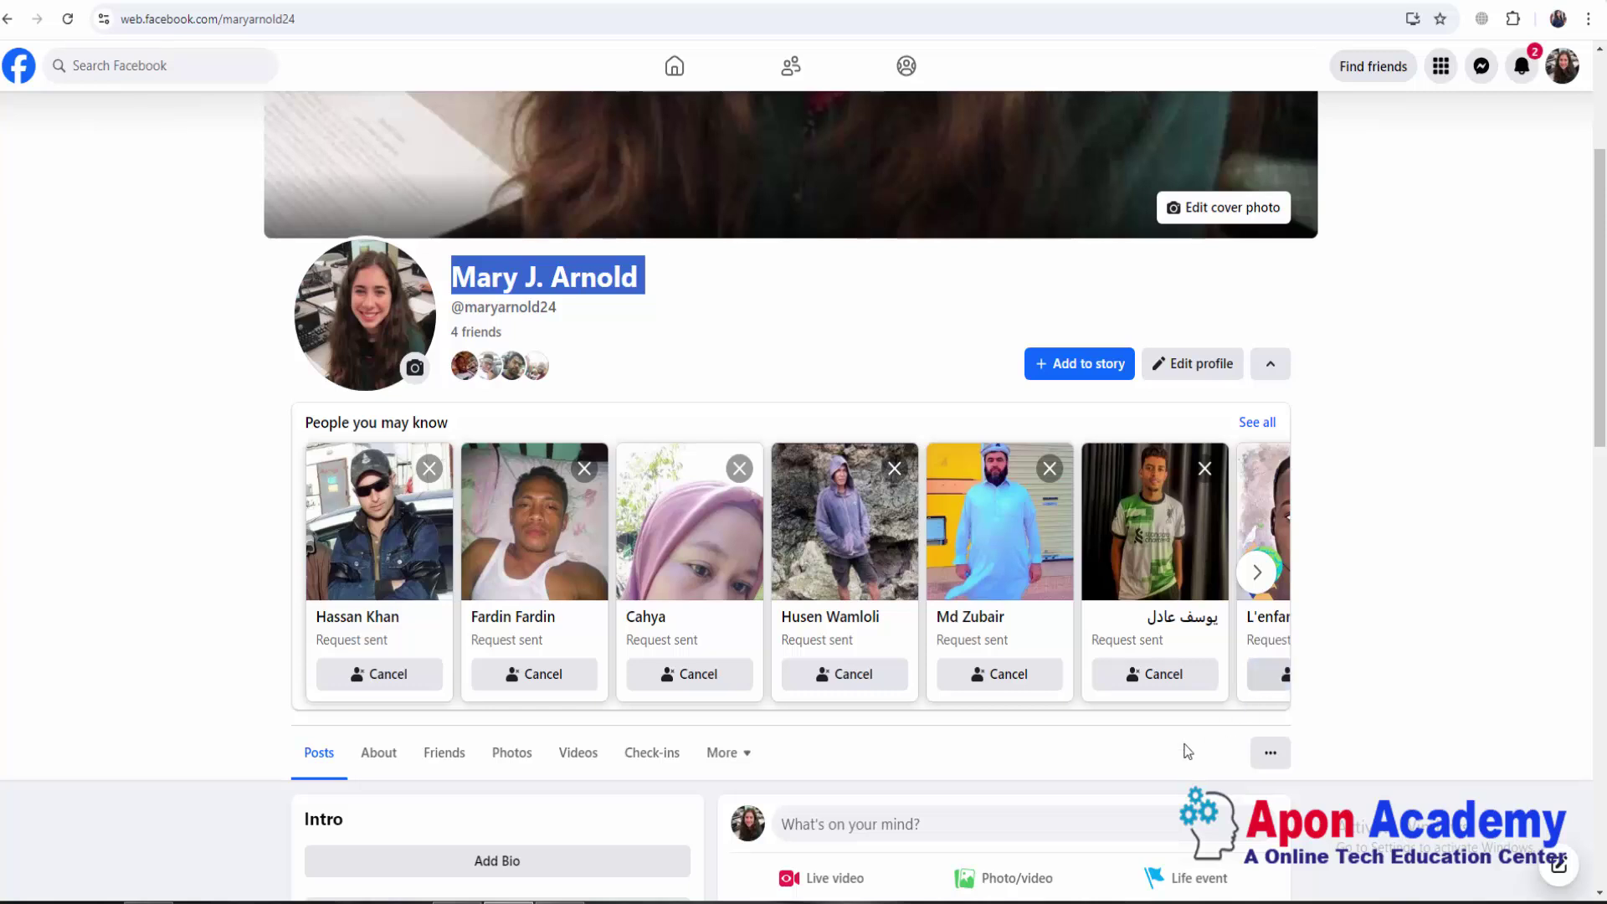
# Copy the full name from the Facebook profile and split it between Pocket's first name and last name fields
pyautogui.rightClick(490, 278)
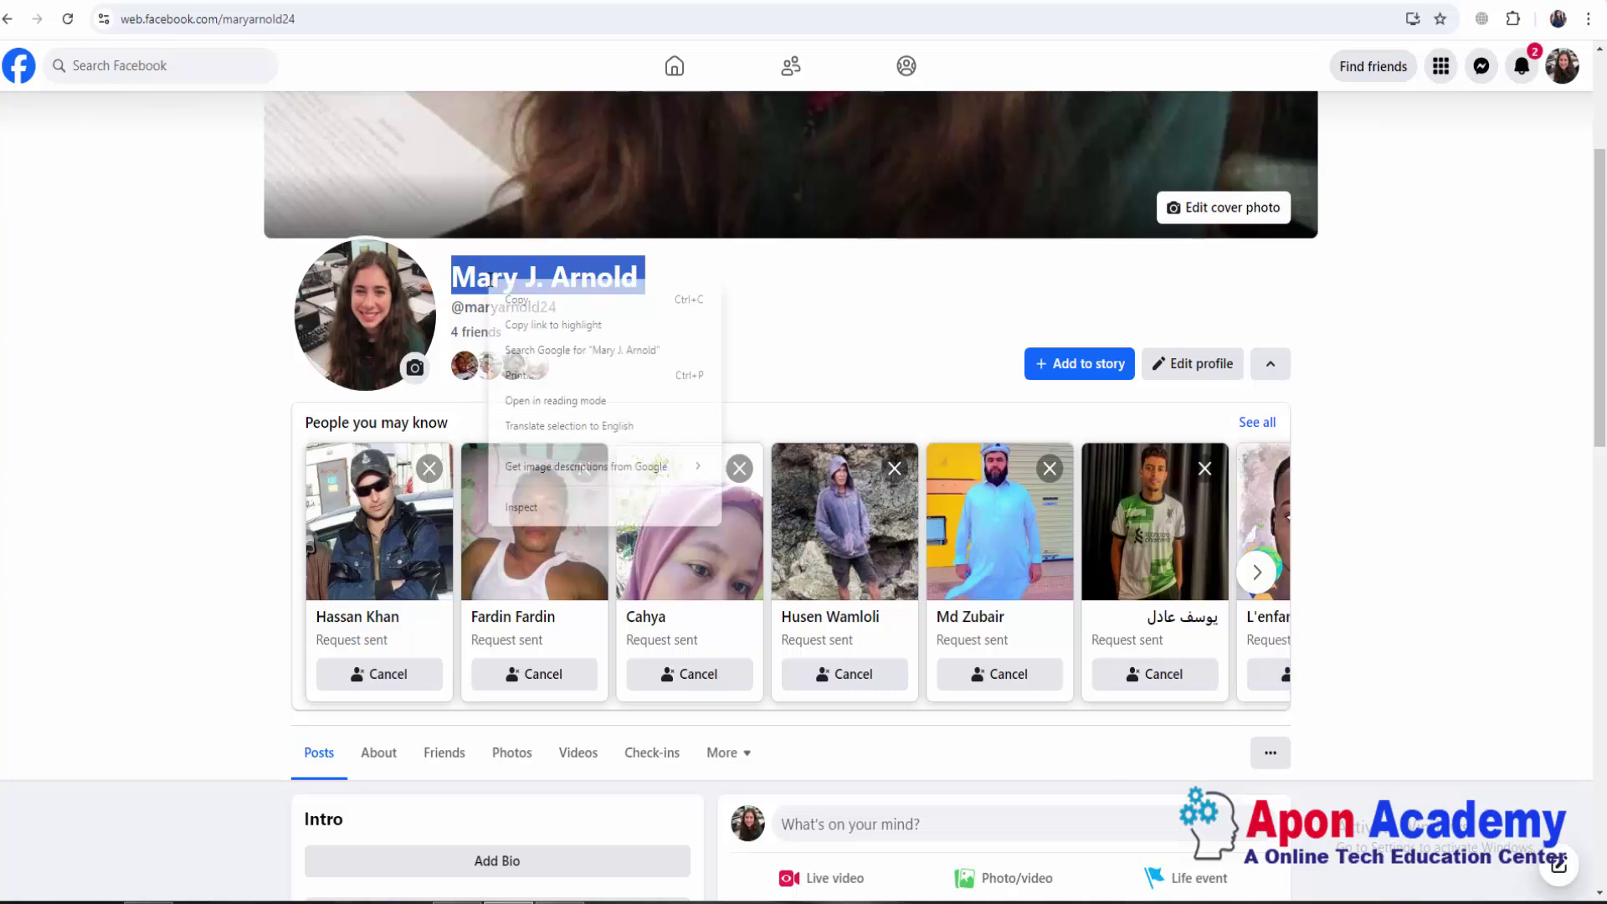
pyautogui.click(523, 295)
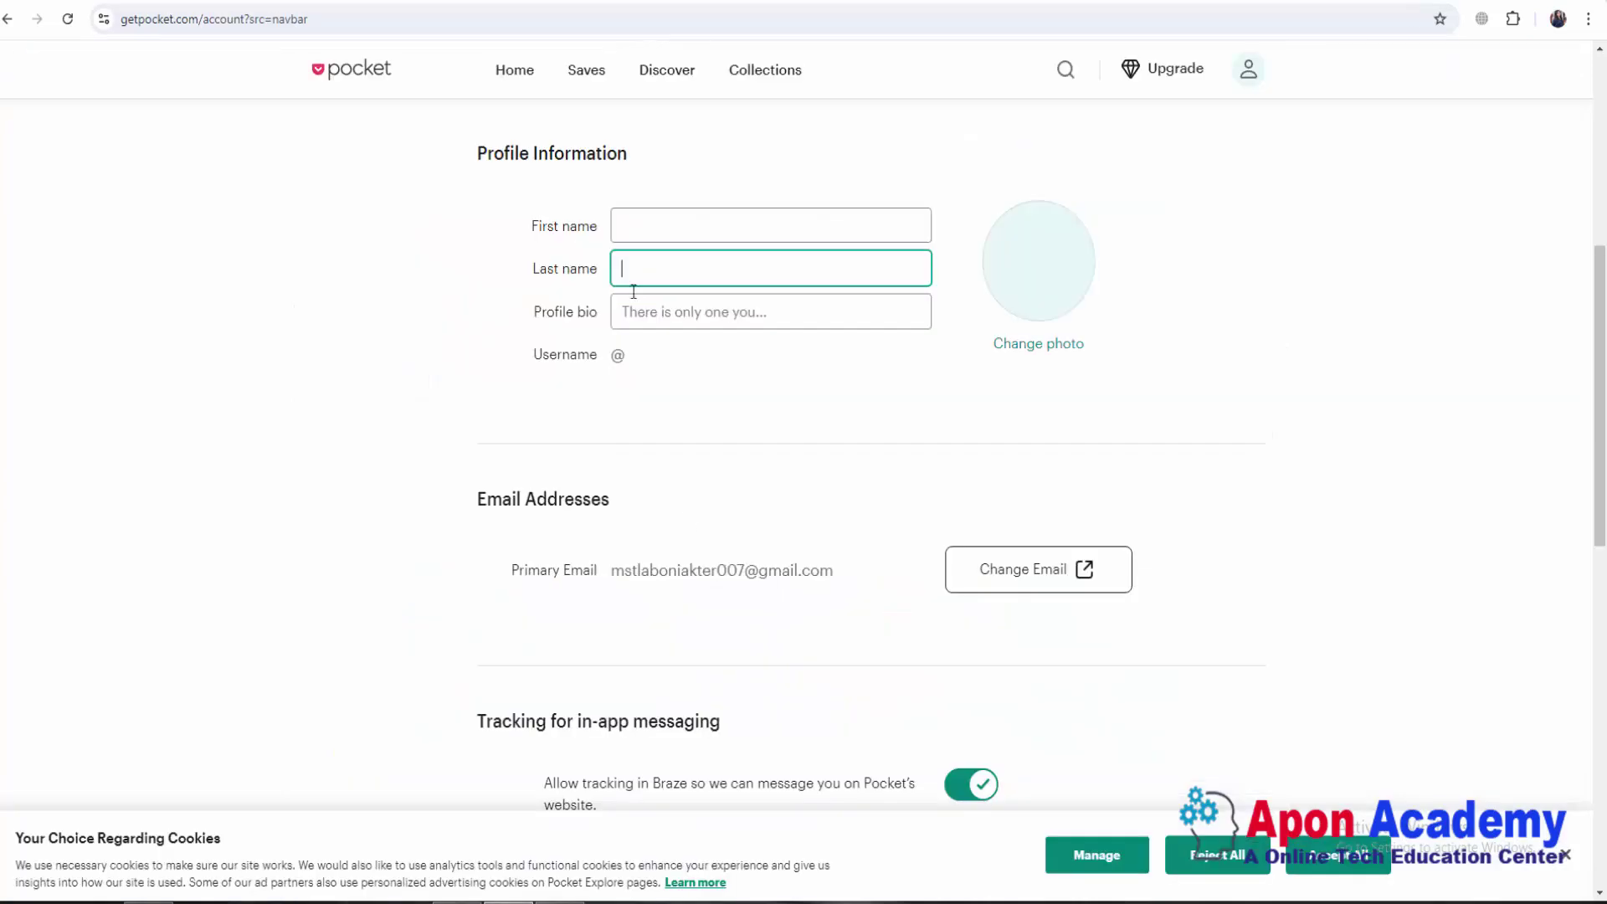
pyautogui.click(664, 224)
pyautogui.hotkey('ctrl', 'v')
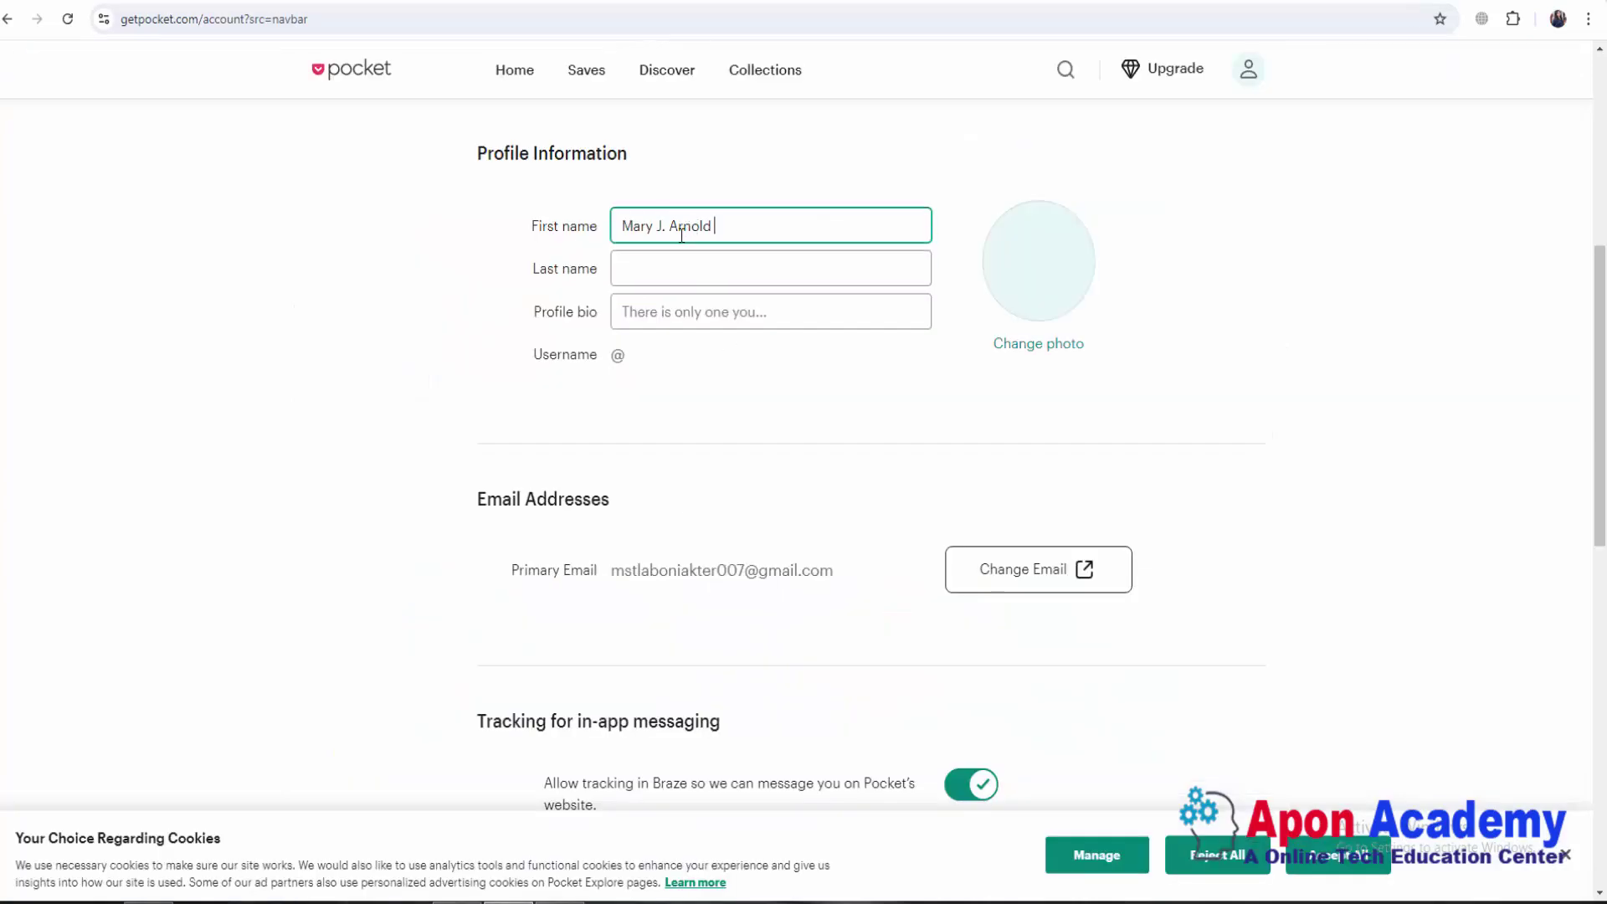
pyautogui.moveTo(670, 226); pyautogui.dragTo(748, 235)
pyautogui.hotkey('ctrl', 'x')
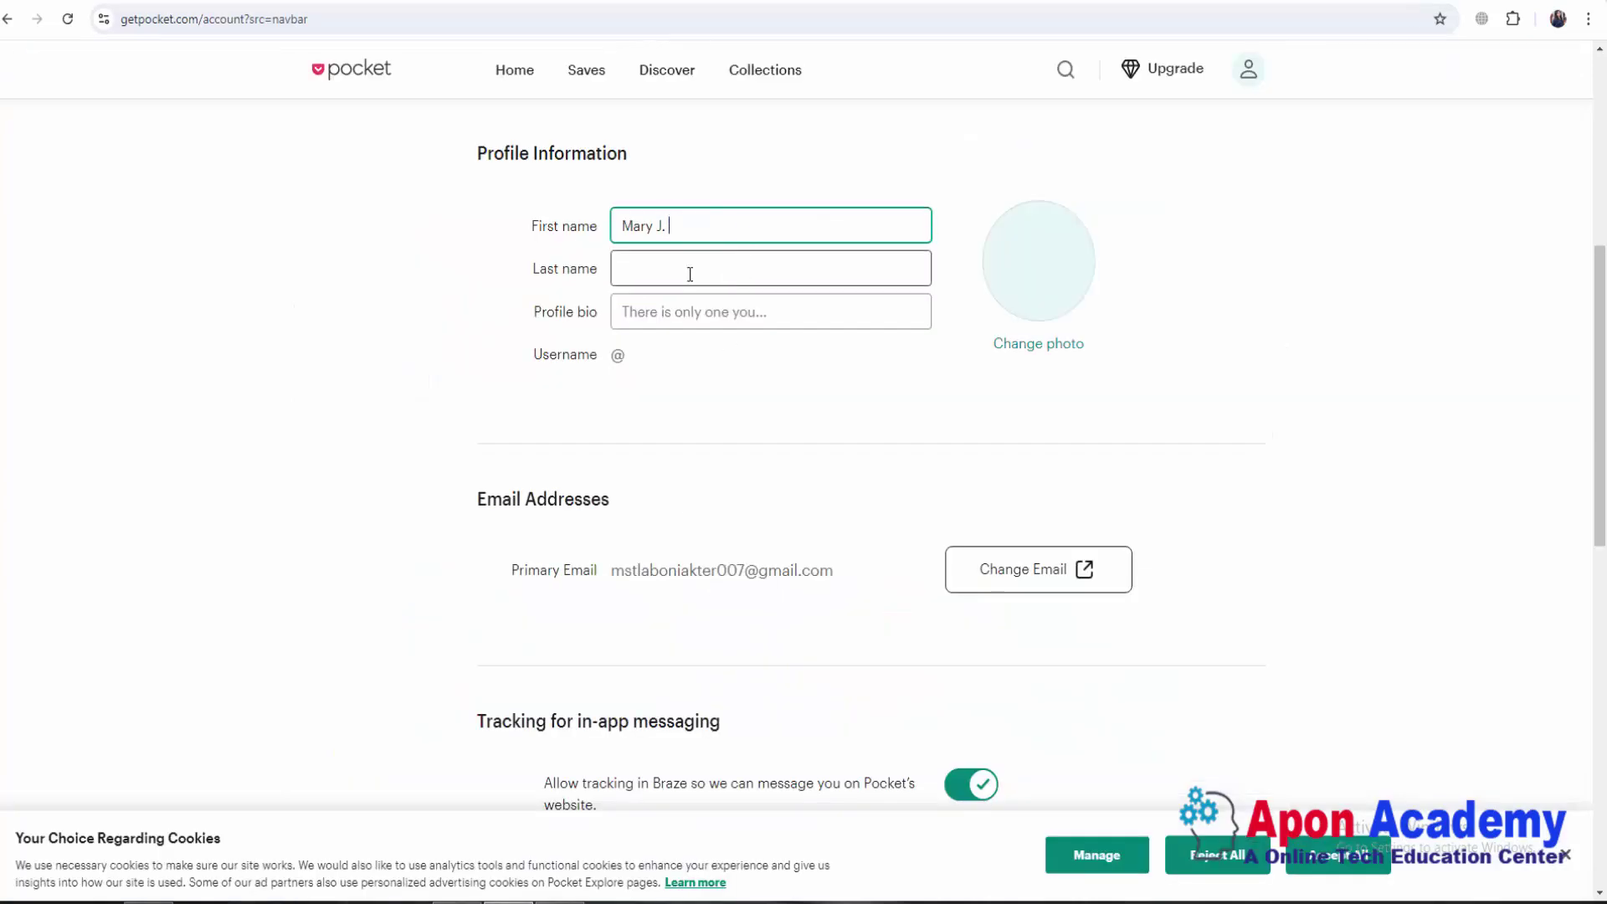
pyautogui.click(689, 274)
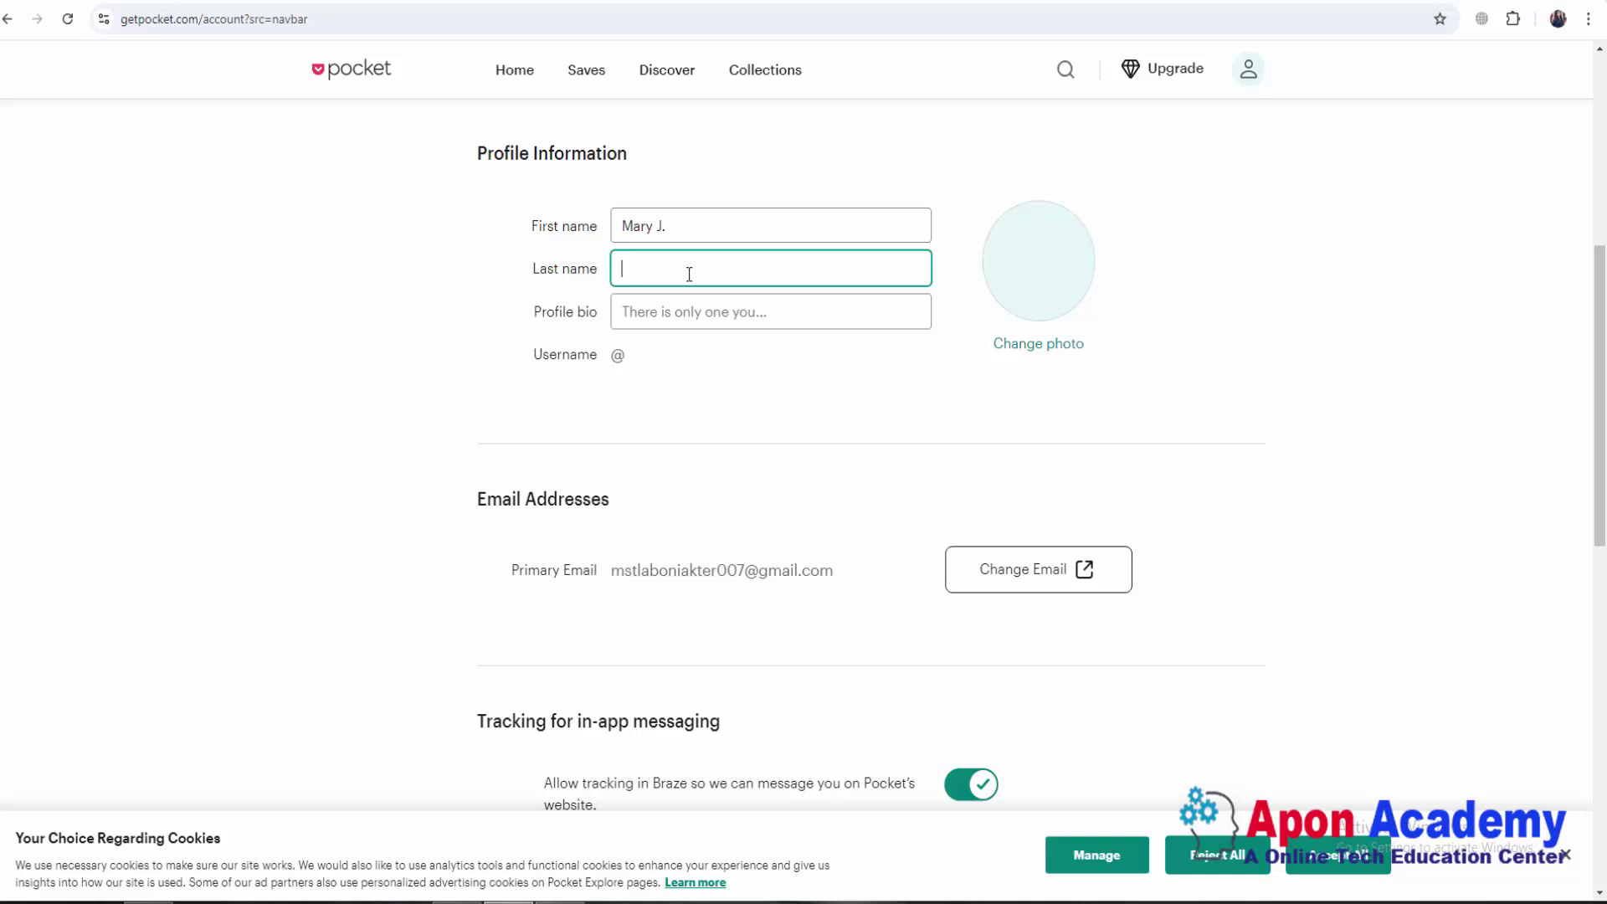
pyautogui.click(667, 314)
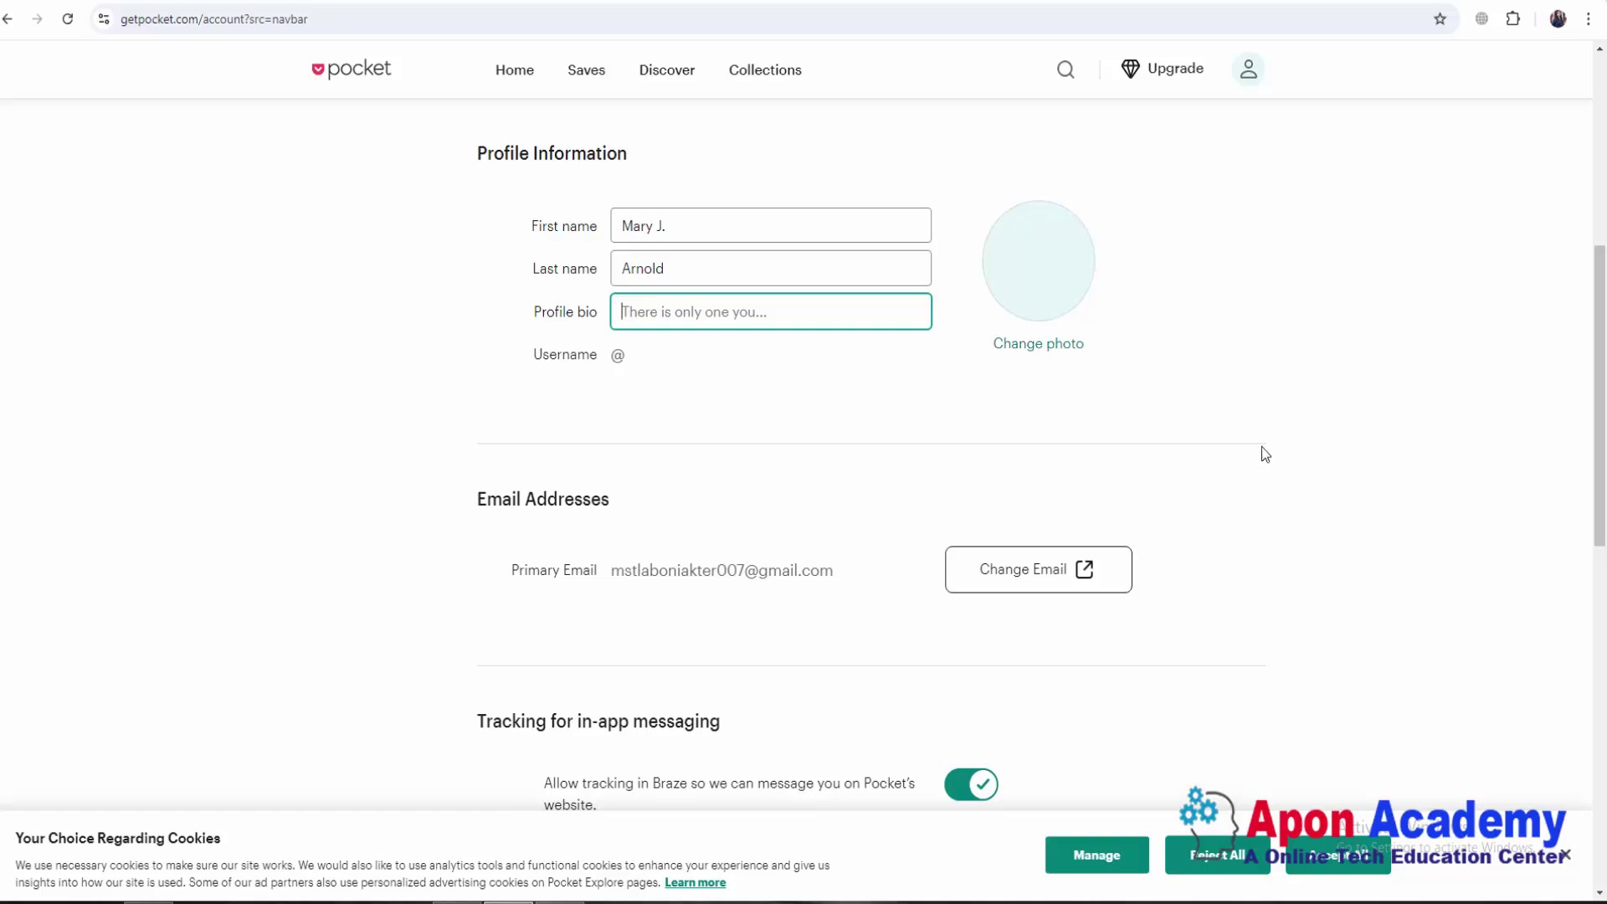
# Dismiss the cookie notice on the profile page, and open Saves in the other Pocket window
pyautogui.click(1566, 855)
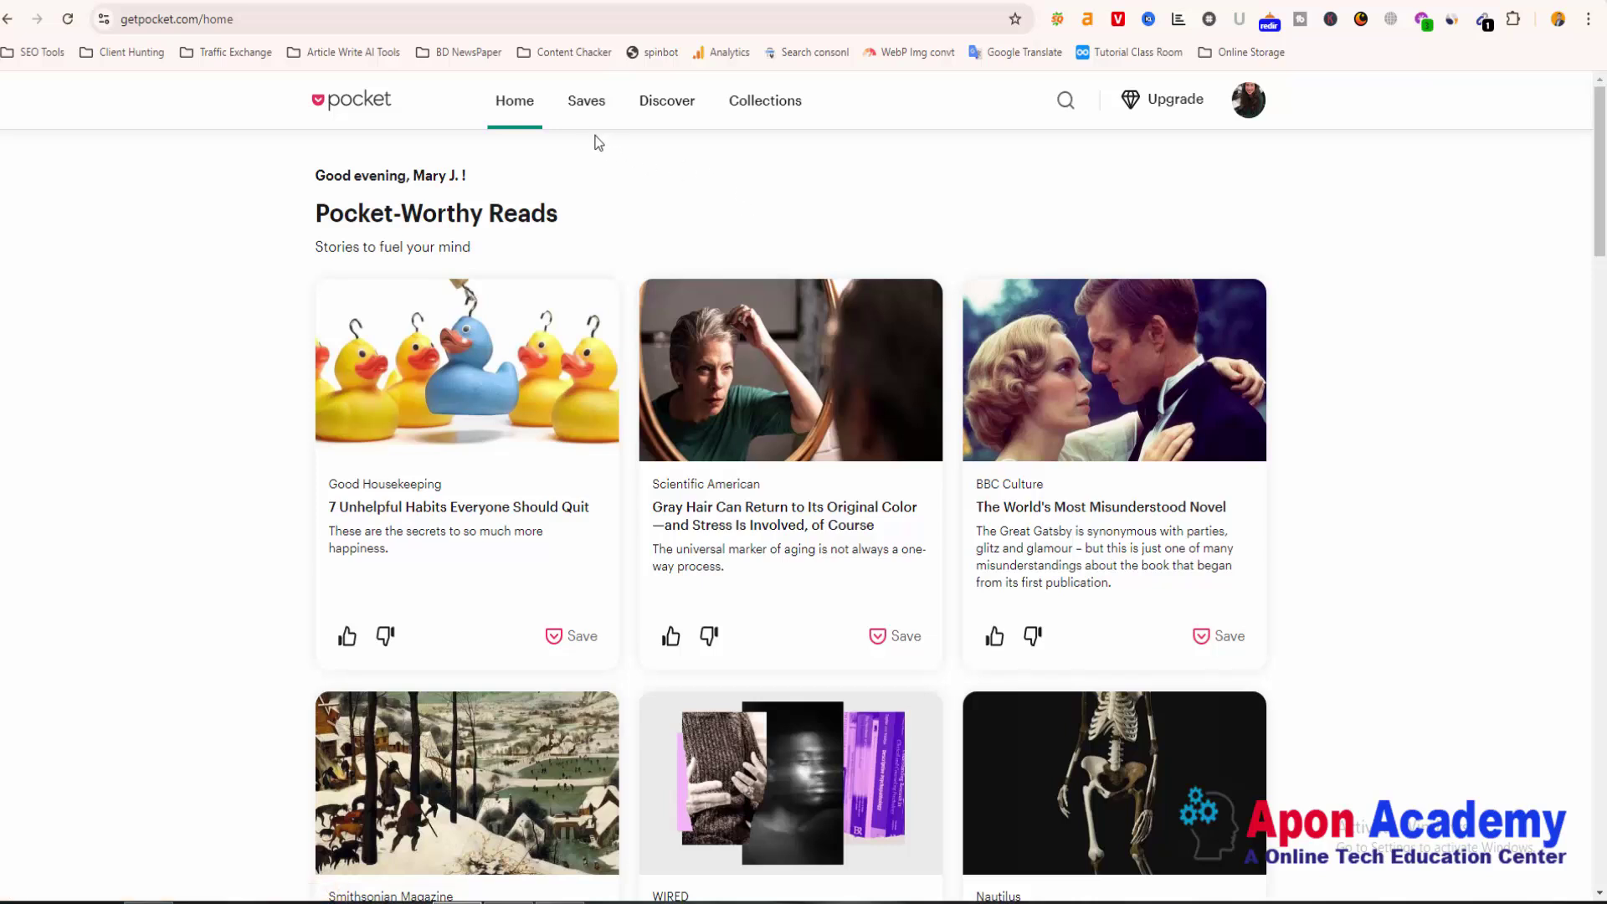
pyautogui.click(589, 104)
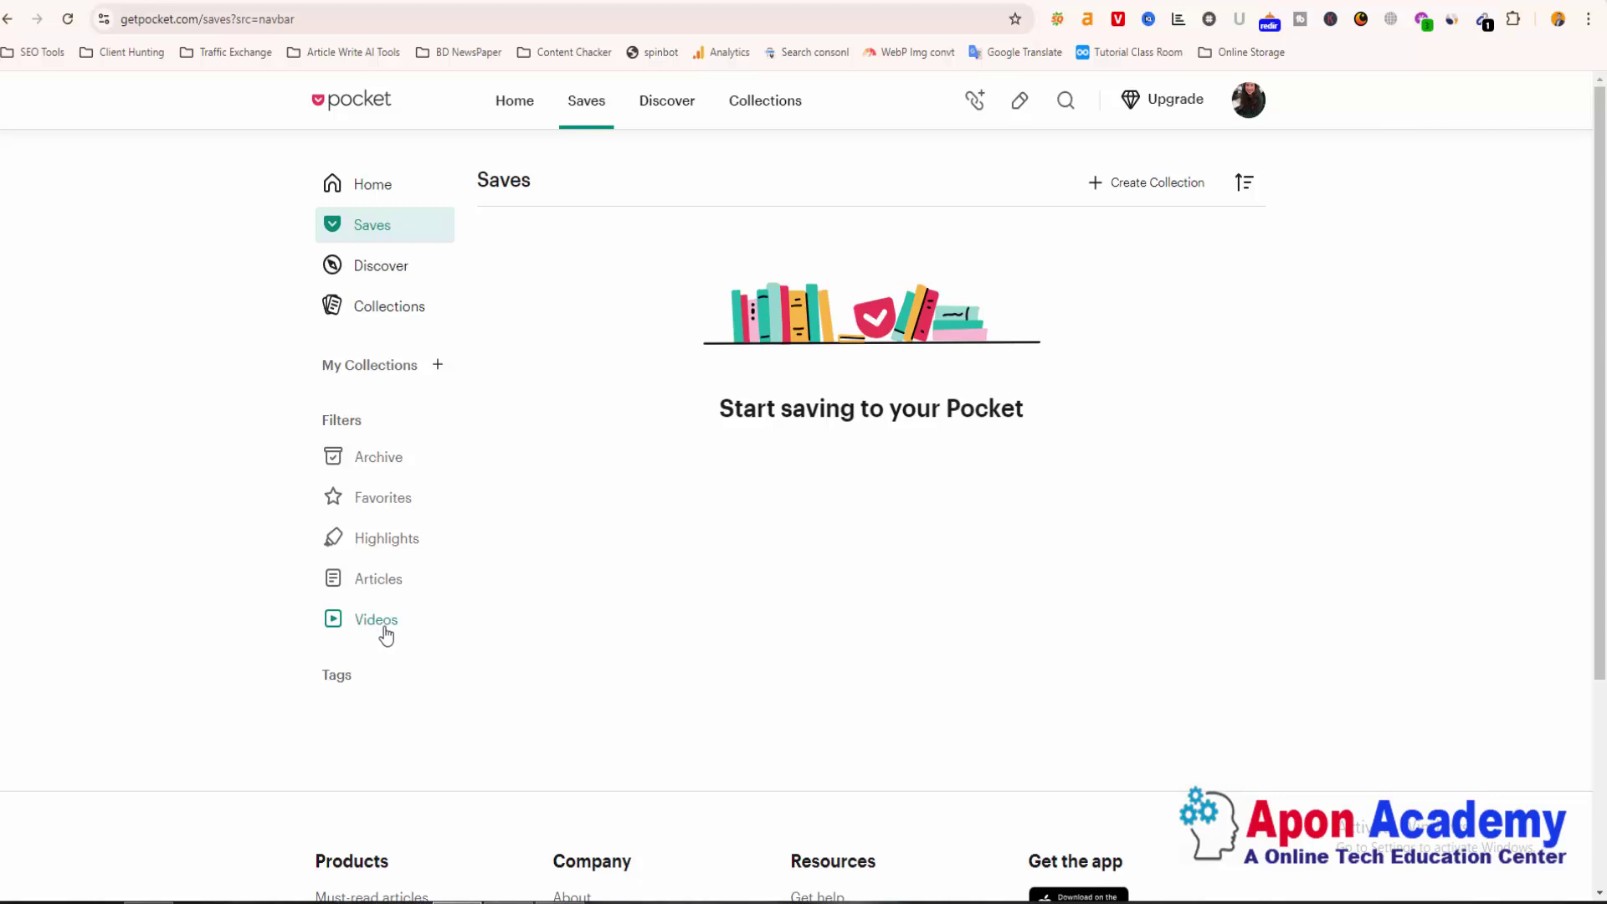
# Switch to the Apon Academy website and open the post "Unlimited Organic Traffic – Email Marketing – Adsterra earning tricks"
pyautogui.click(375, 586)
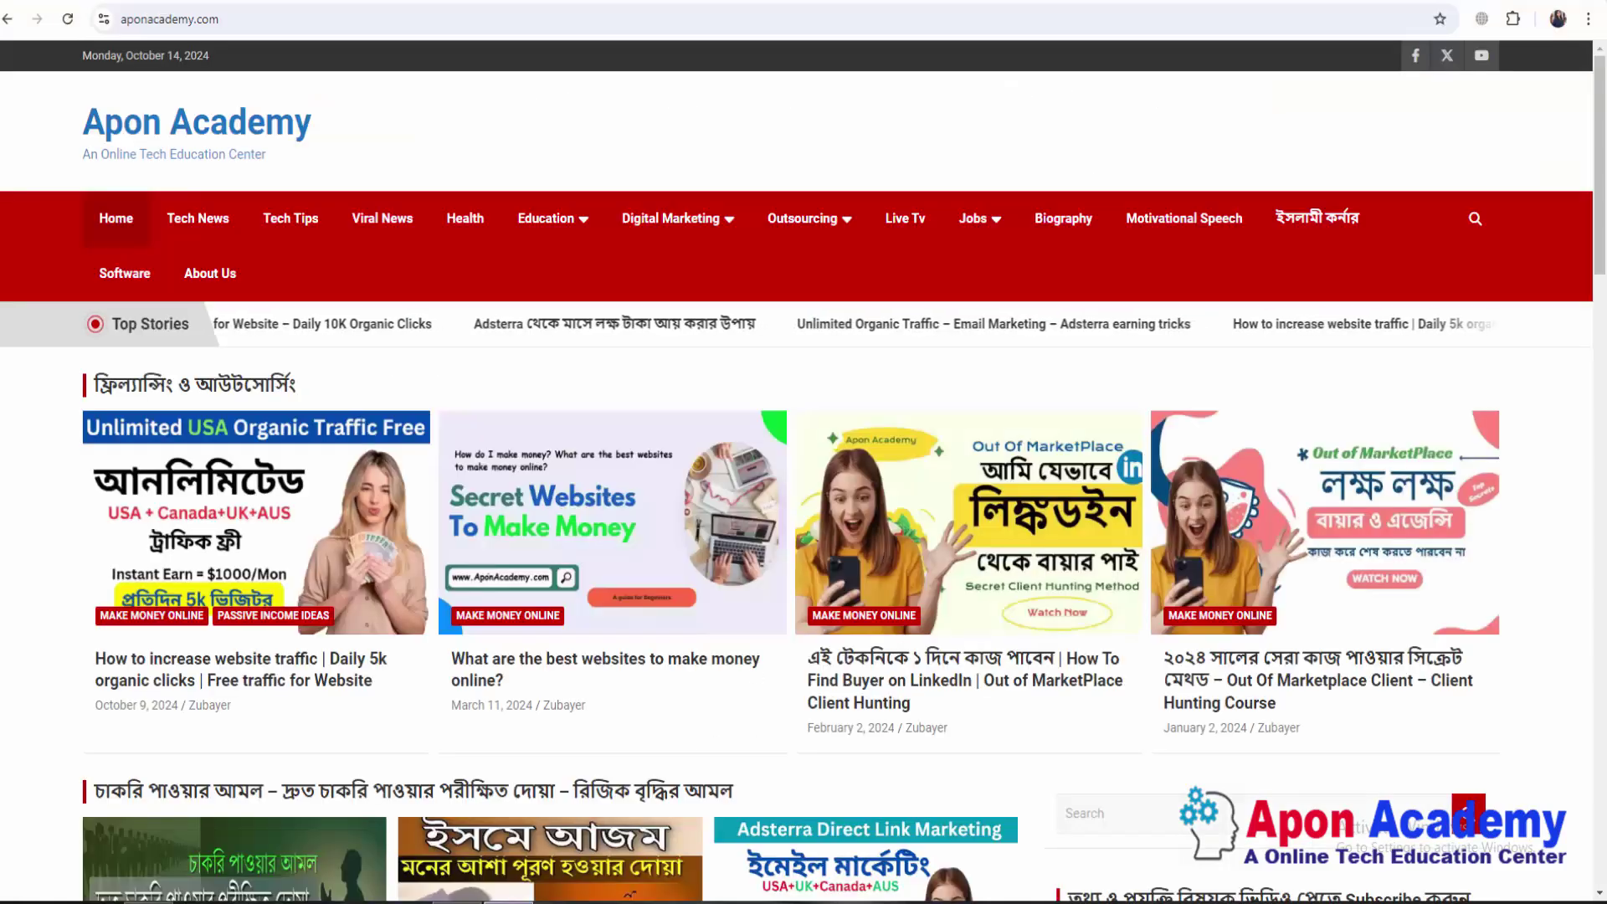
pyautogui.scroll(-4, 693, 678)
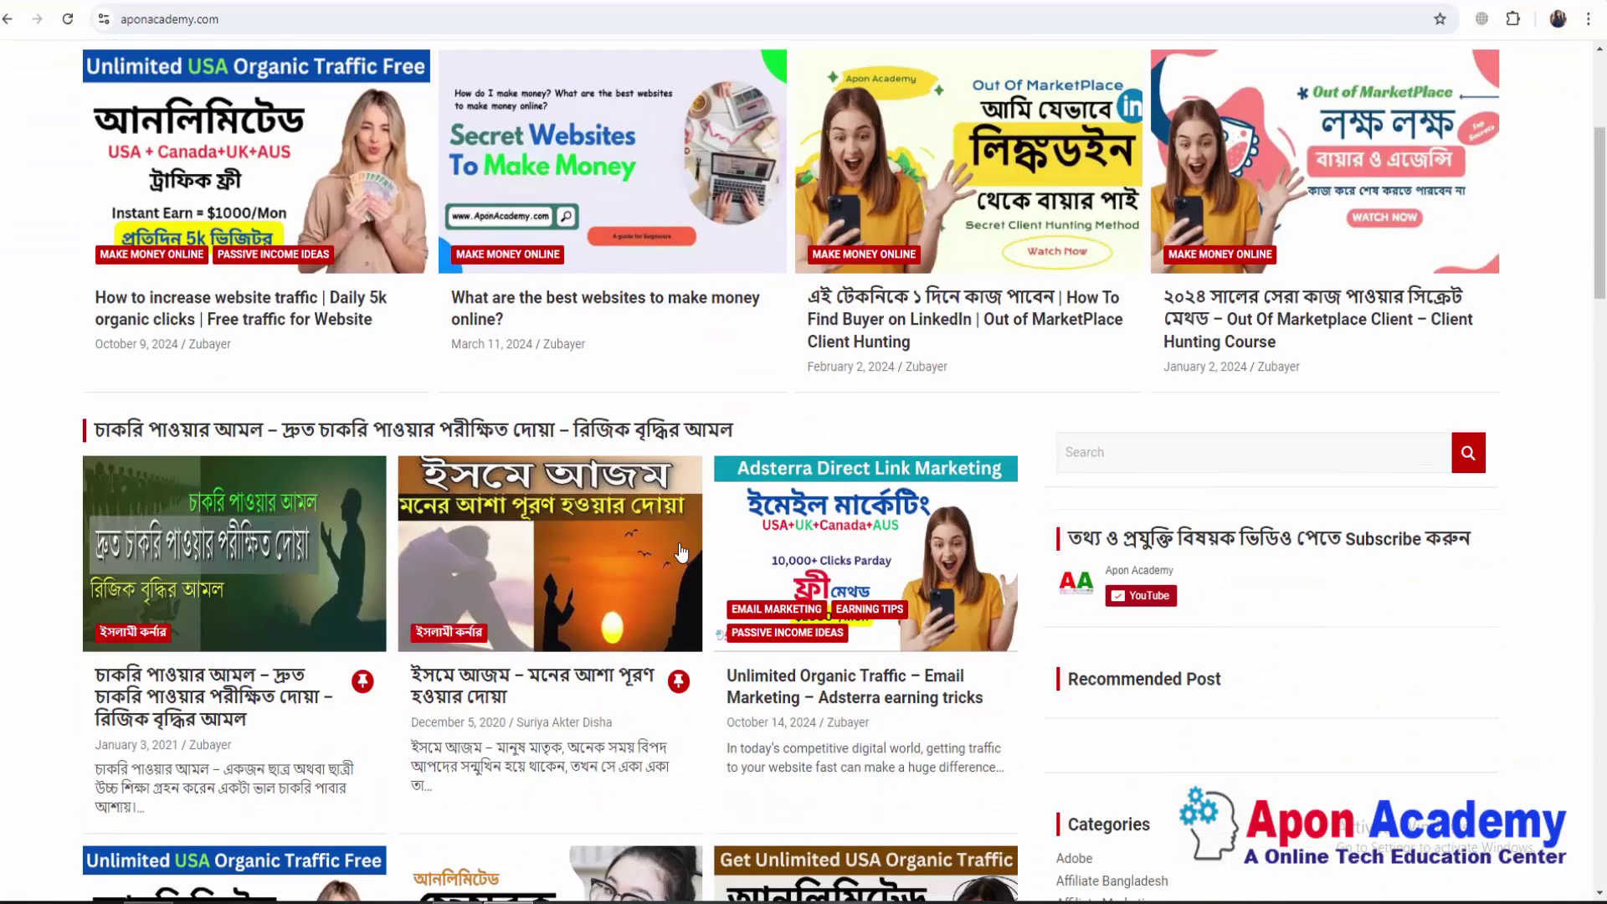
pyautogui.scroll(-2, 808, 584)
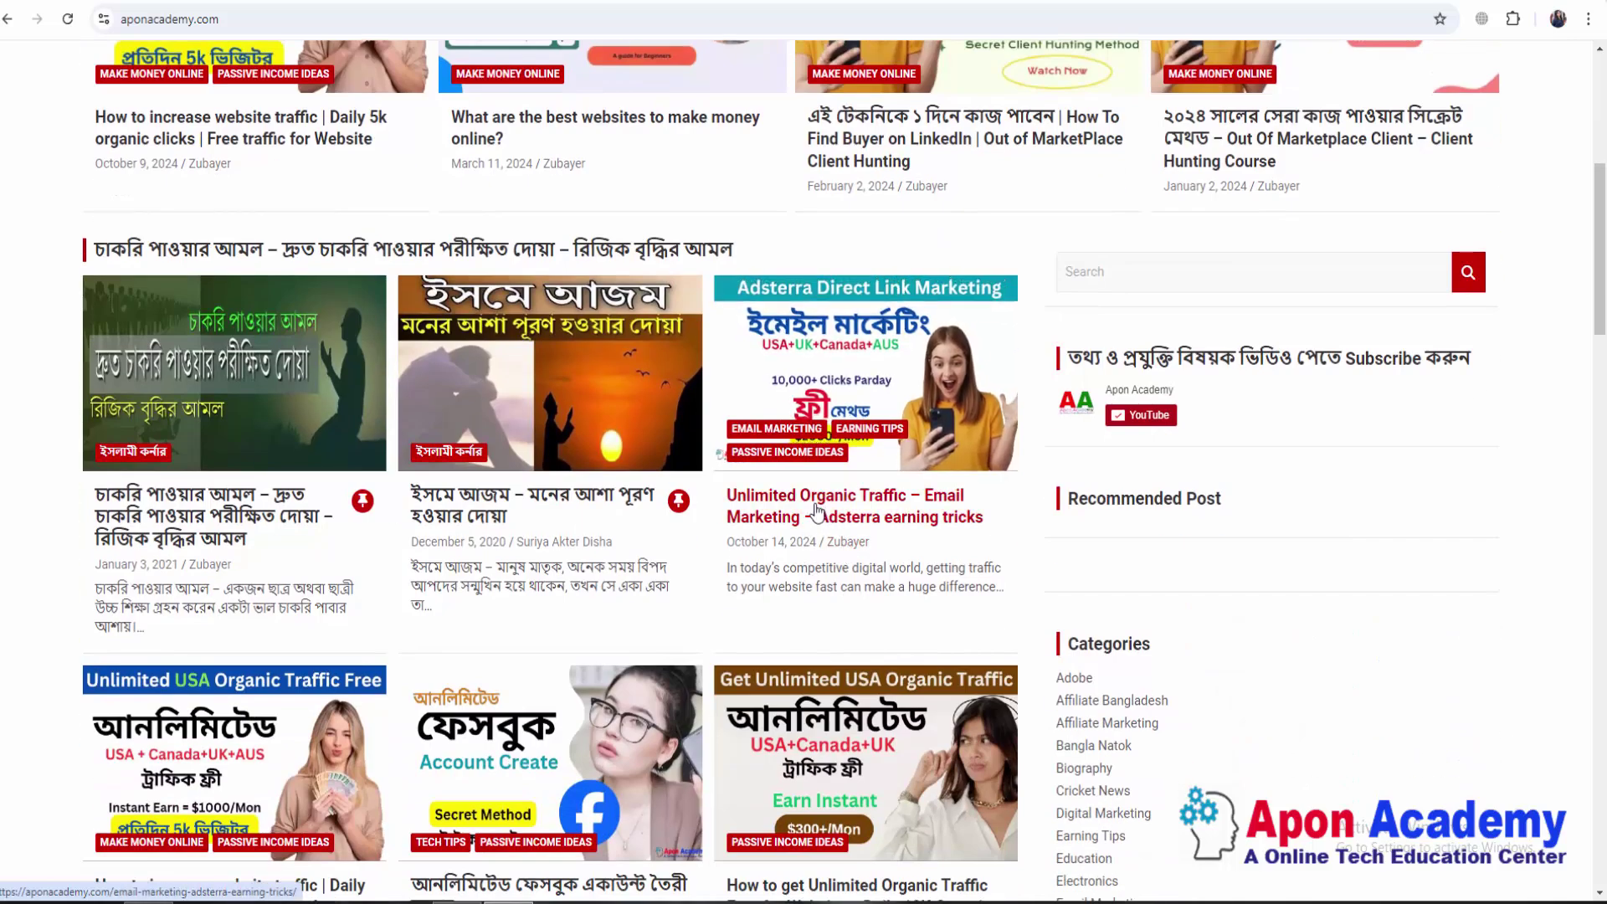
pyautogui.click(816, 506)
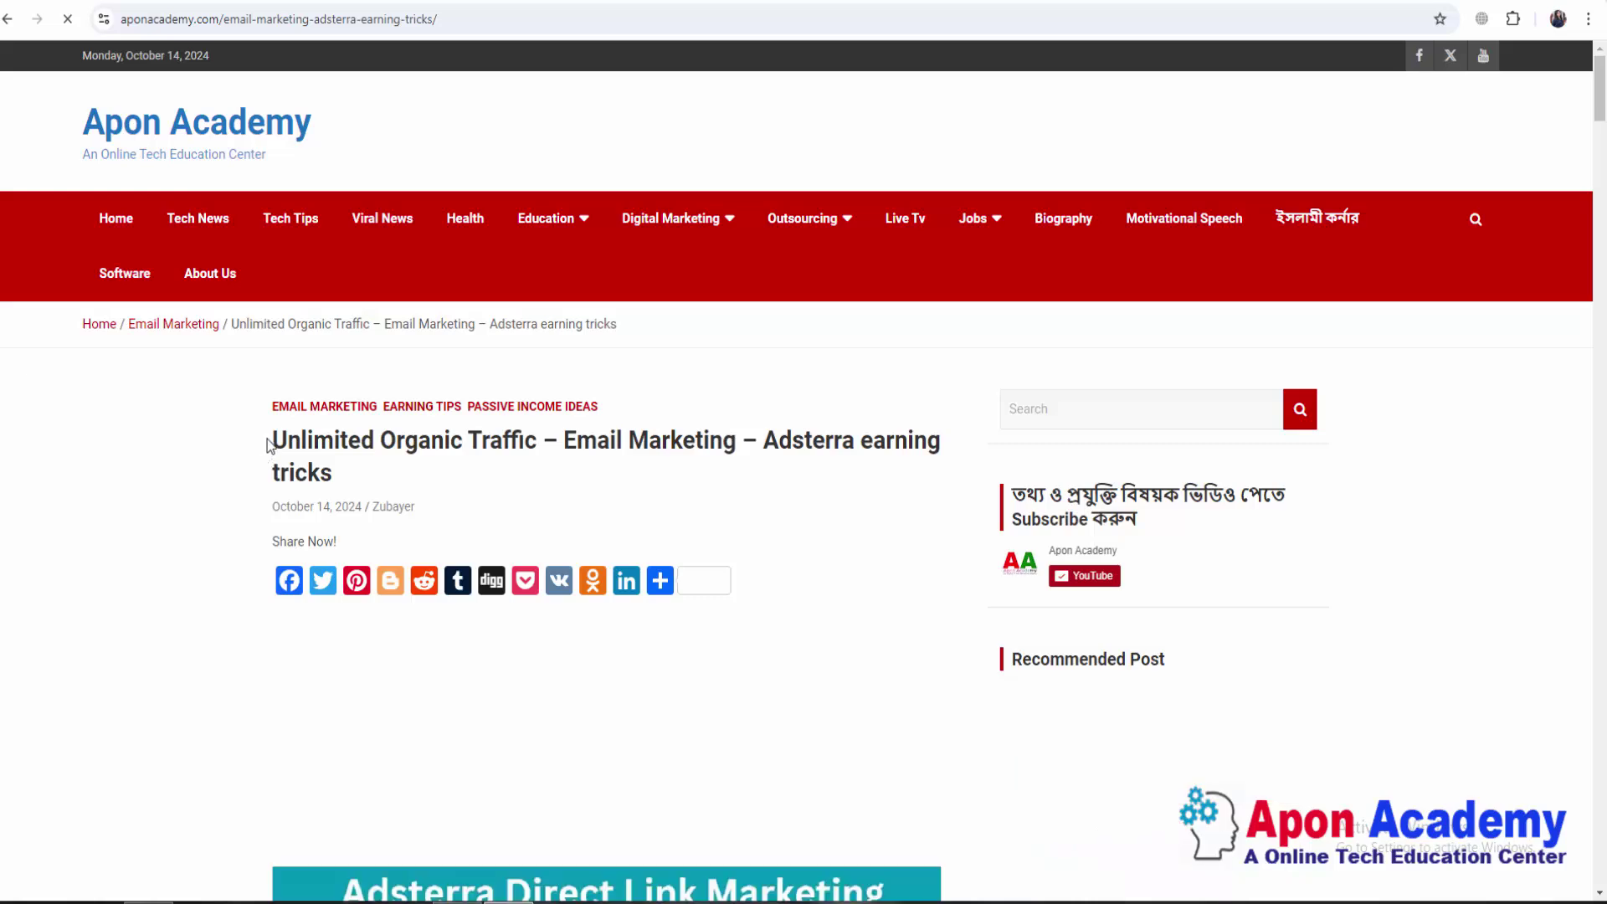
# Look over the beginning of the opened post and select its full web address
pyautogui.scroll(-3, 496, 559)
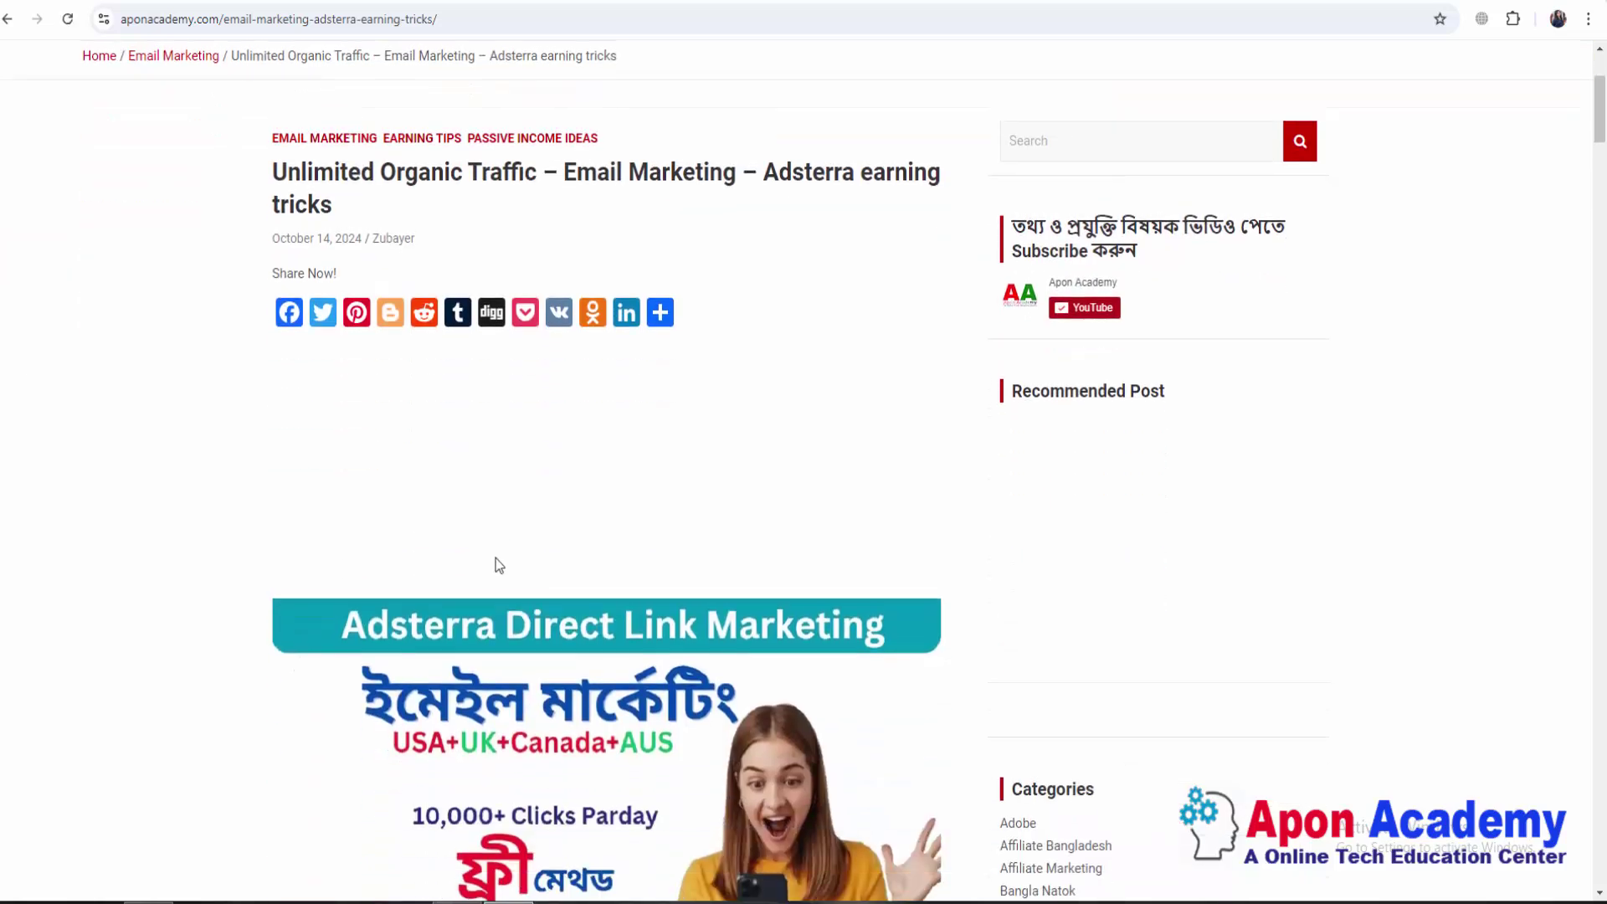
pyautogui.scroll(4, 496, 560)
pyautogui.click(448, 19)
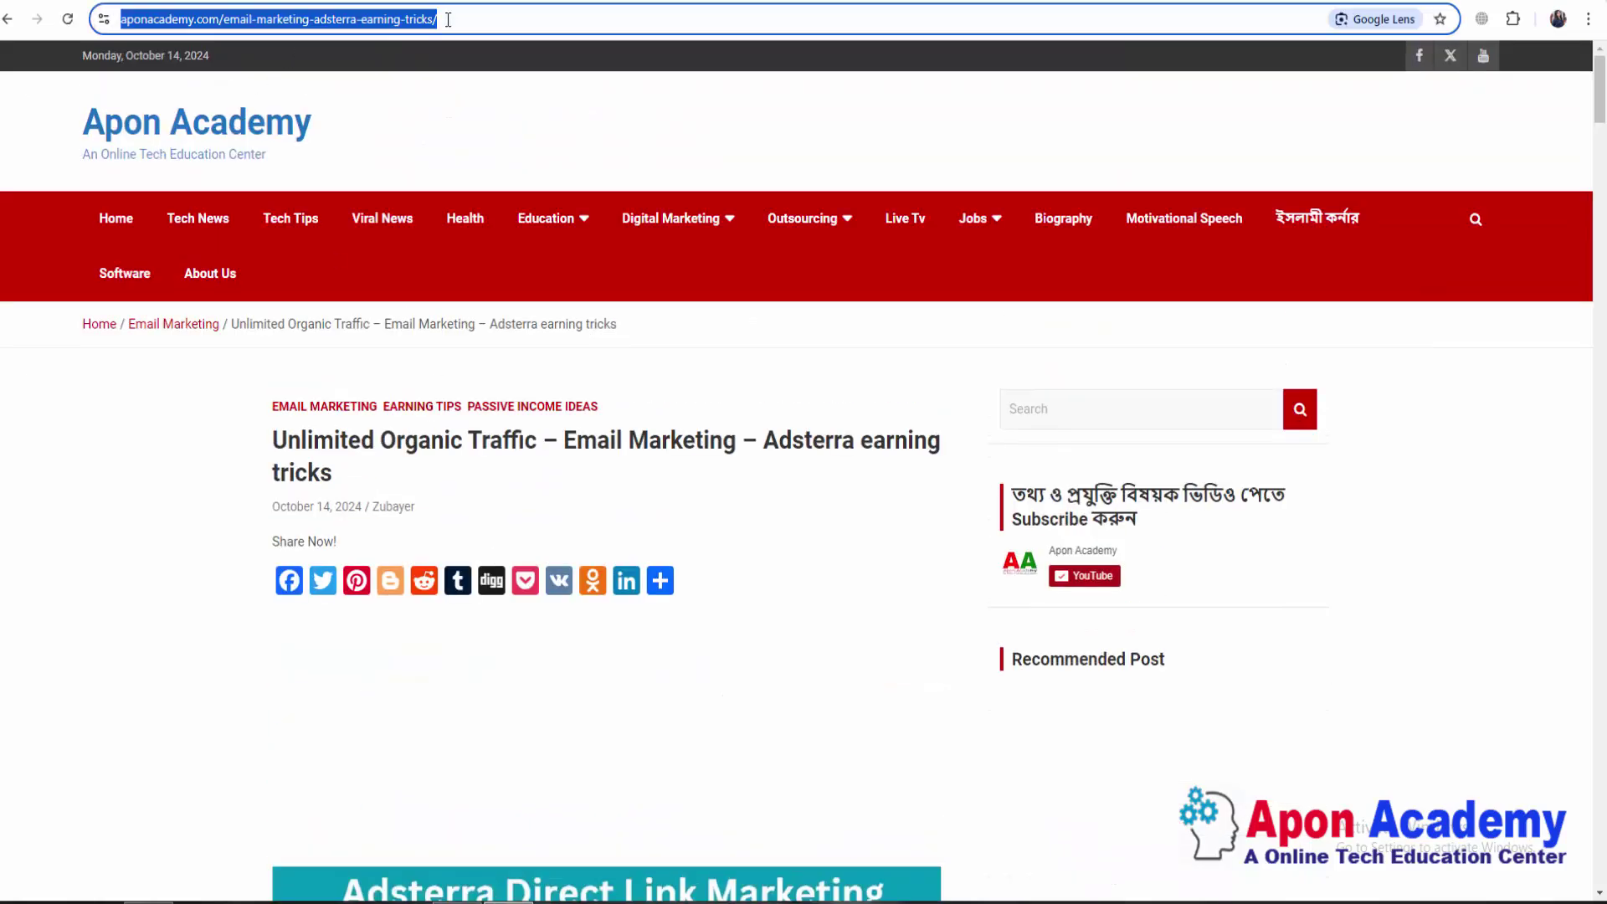